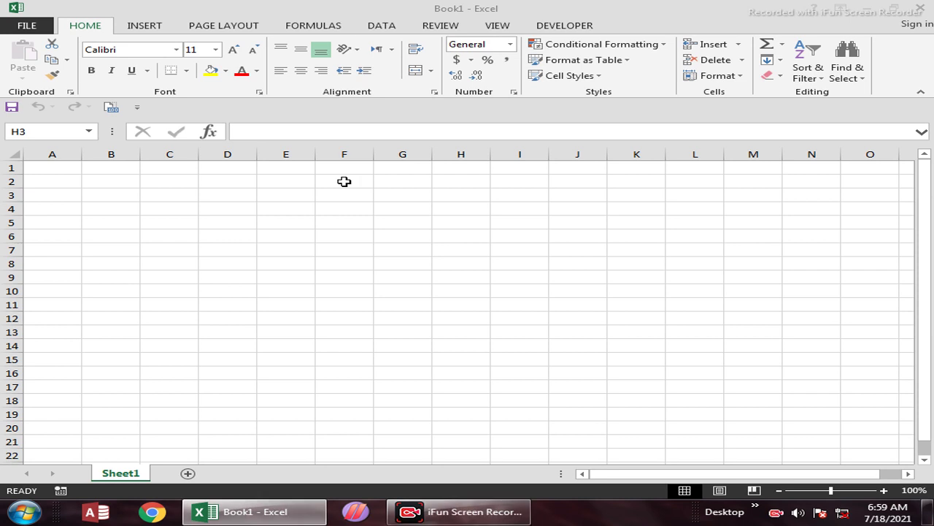
Step: Enter "ms office", "ms word", "ms excel" and "ppt" in cells F2 to F5
click(323, 179)
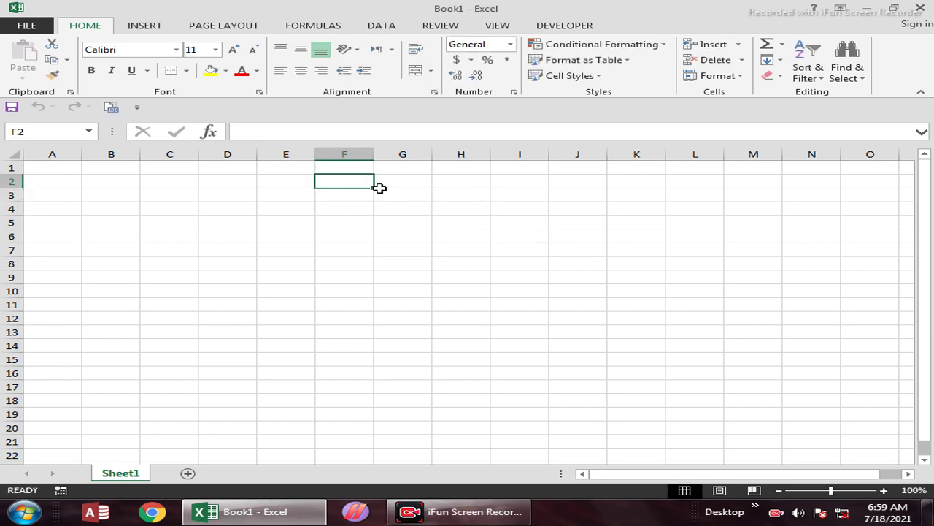
text(ms o)
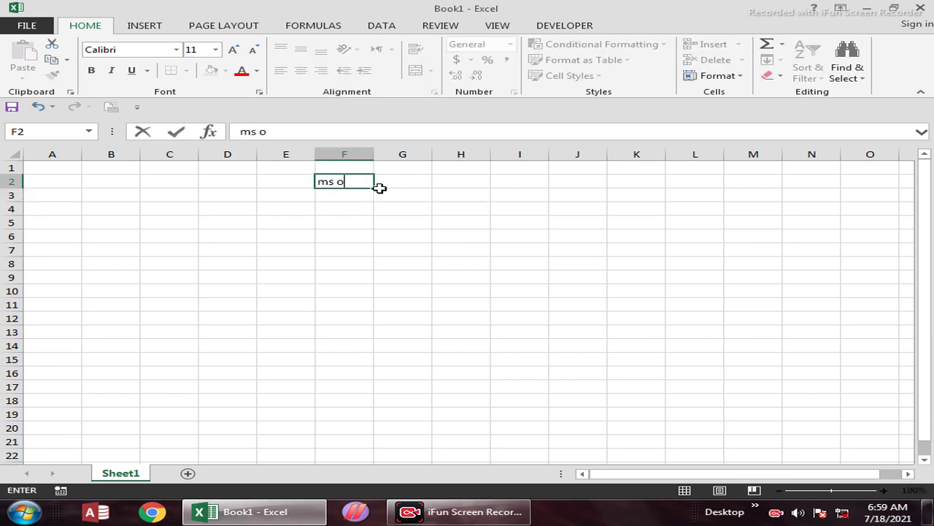
text(ffice)
key(Return)
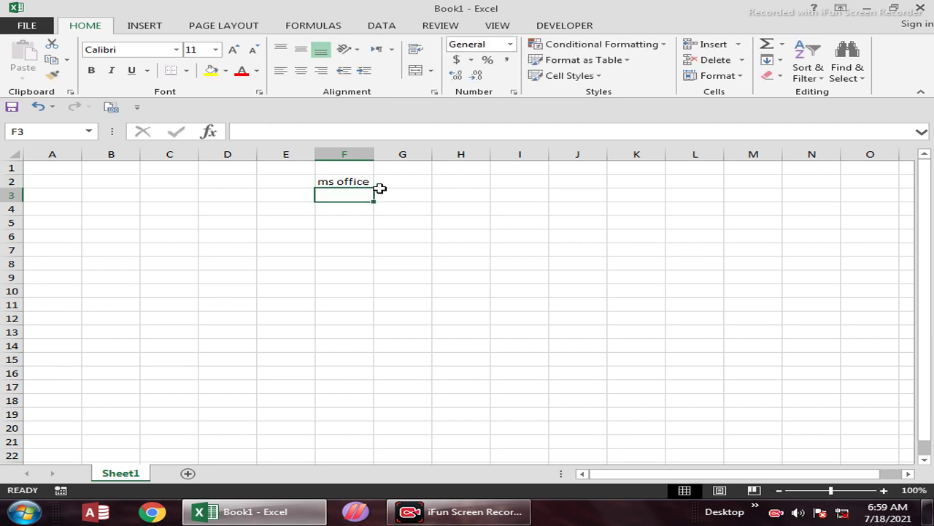
text(ms word)
key(Return)
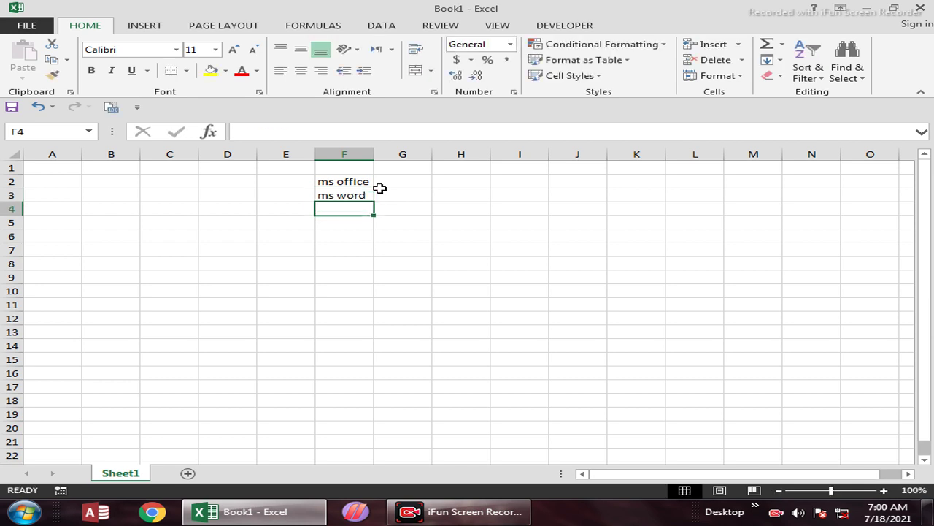
text(ms ex)
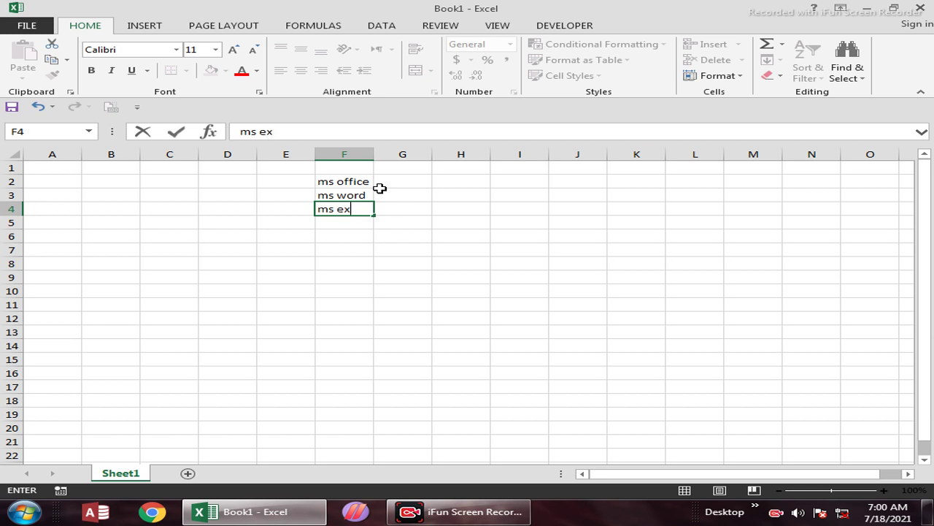
text(cel)
key(Return)
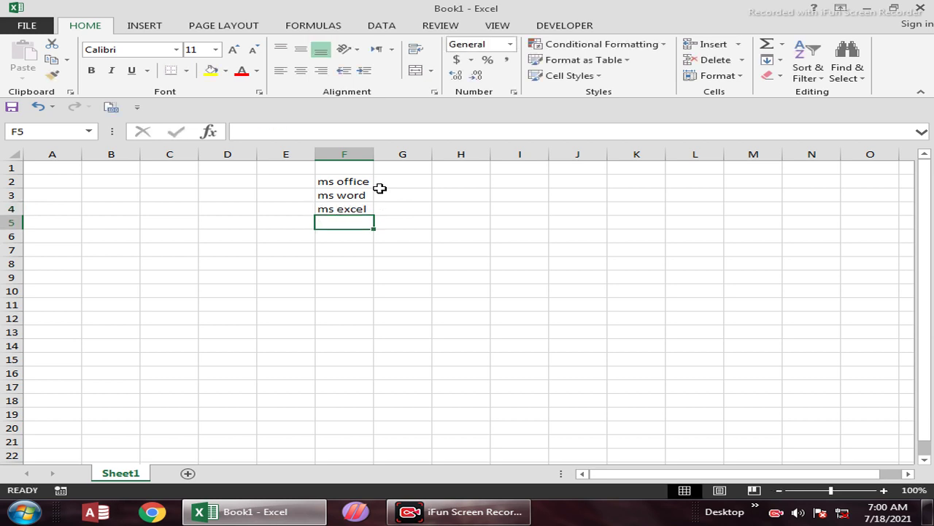
text(pptr)
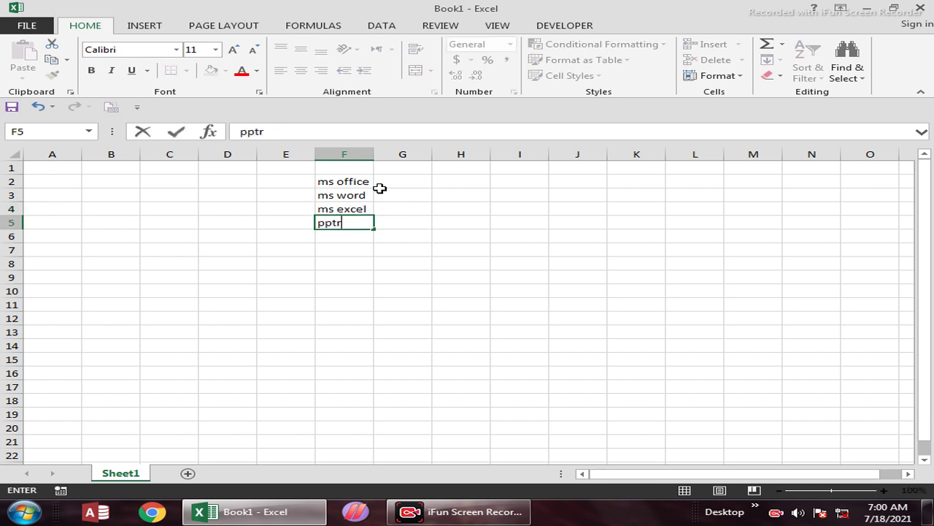
key(BackSpace)
key(Return)
key(Up)
key(Up)
Step: Enter "documents" in G3 beside "ms word" and widen column G to fit the text
click(381, 185)
click(381, 192)
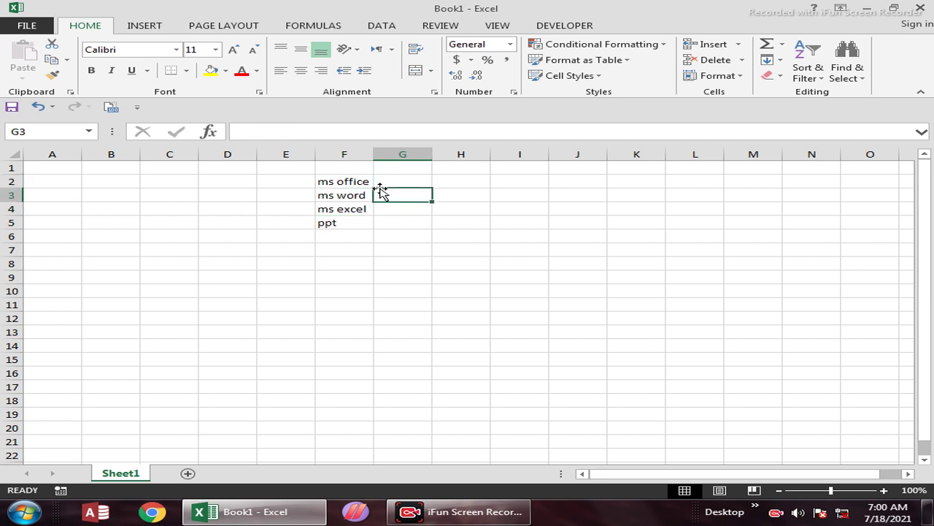
text(docu)
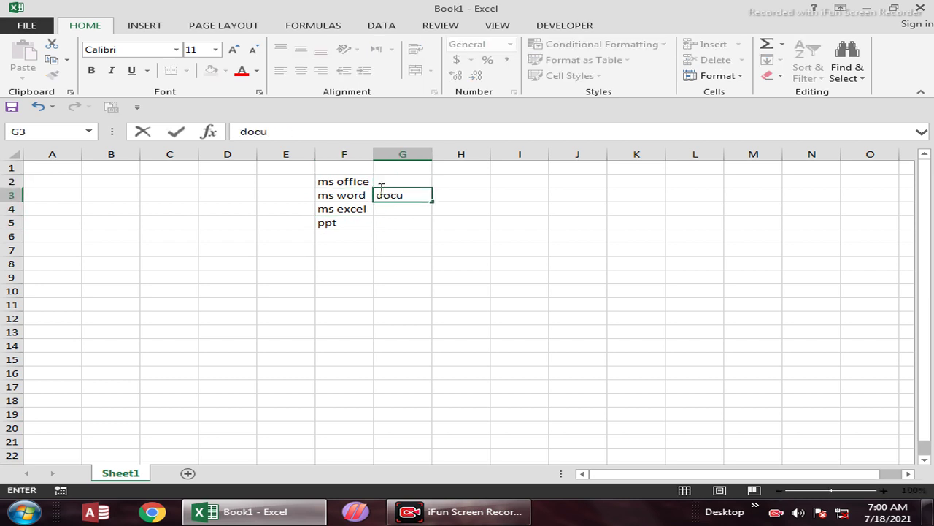
text(ments)
key(Return)
drag(433, 158, 444, 158)
click(928, 511)
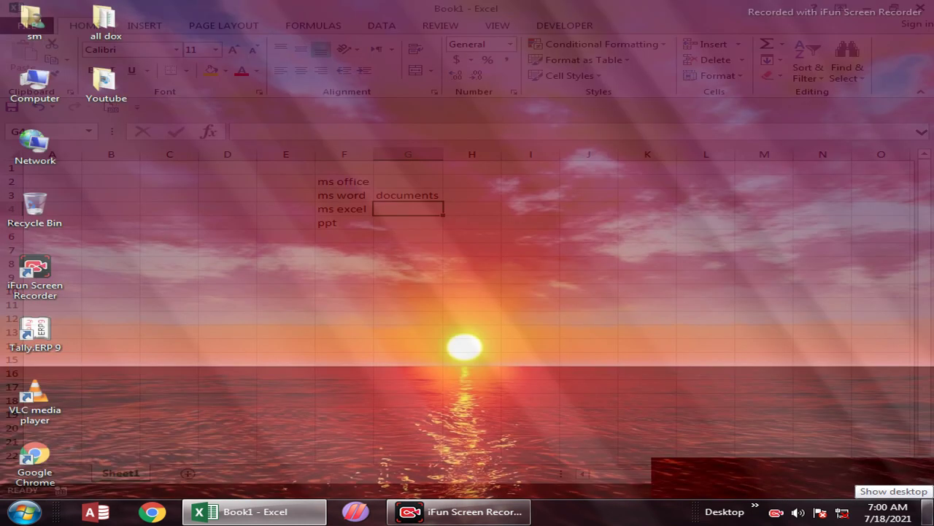
click(929, 511)
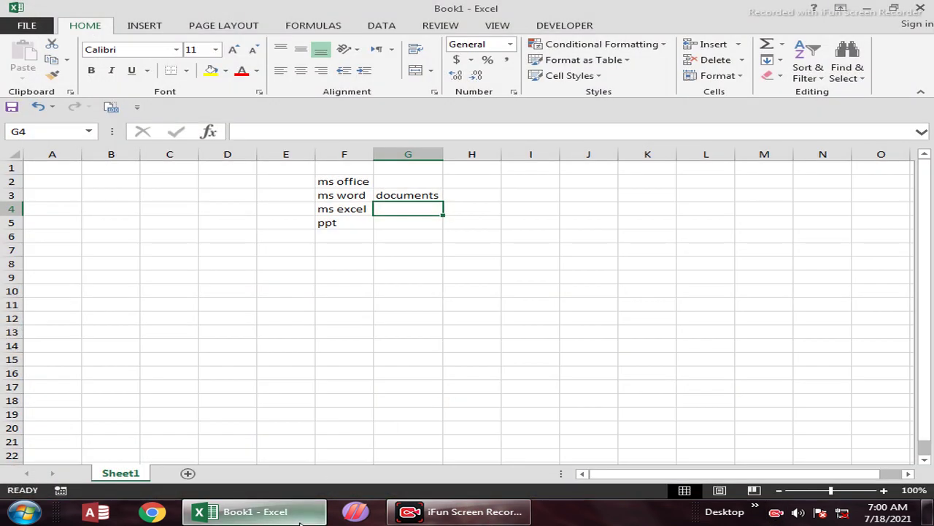
Step: Enter "report" in G4 beside "ms excel" and "ppt" in G5
mouse_move(299, 524)
text(report)
key(Return)
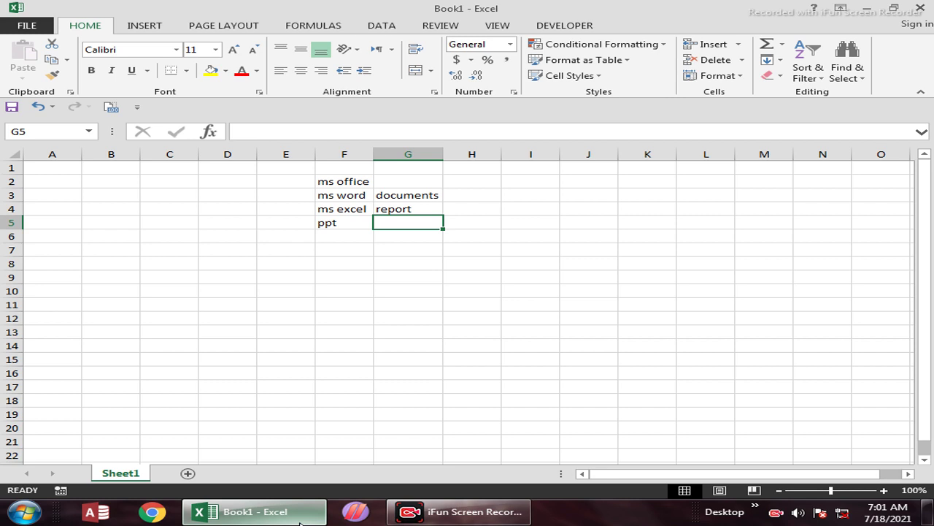
text(ppt)
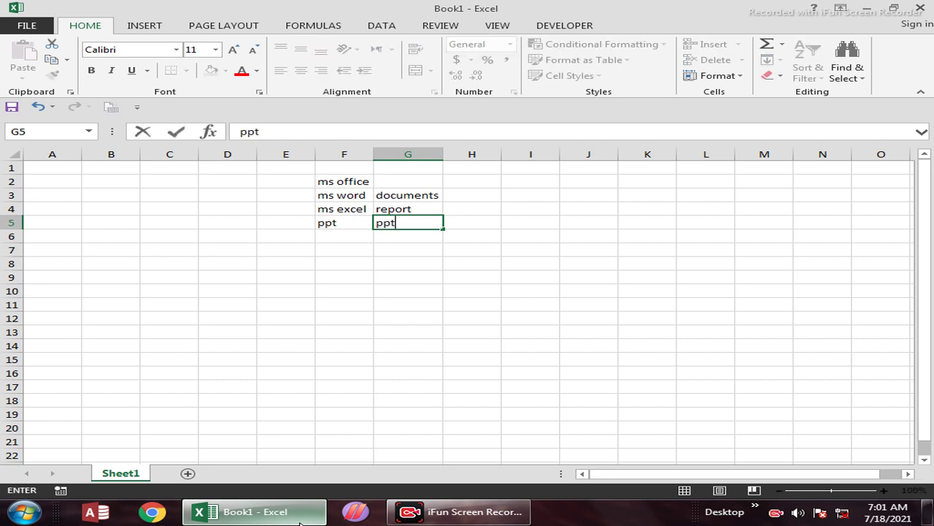
key(Return)
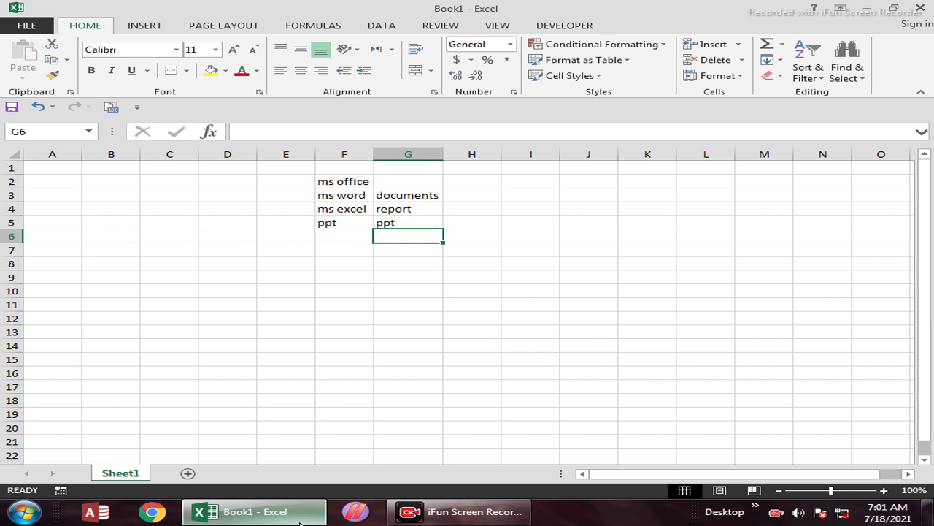
Step: Clear the contents of the range F2:H9
drag(358, 181, 479, 274)
key(Delete)
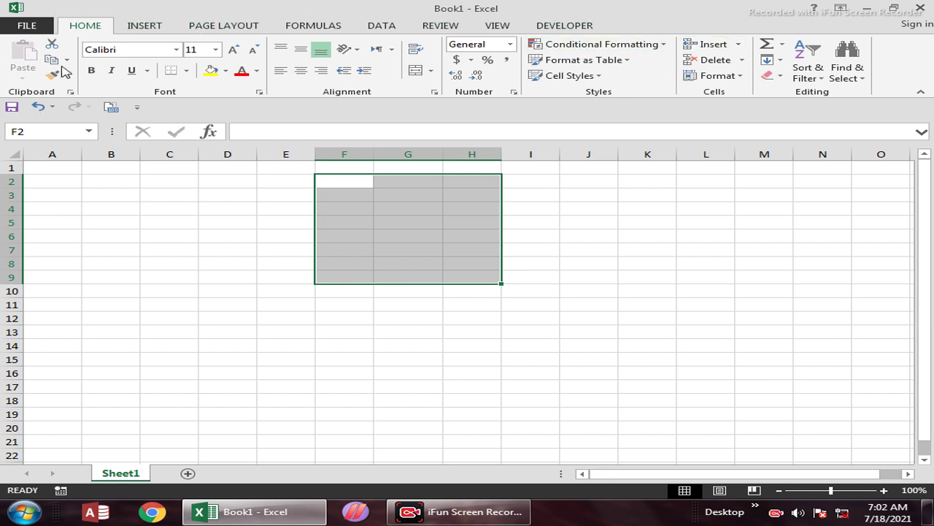
click(143, 28)
click(95, 26)
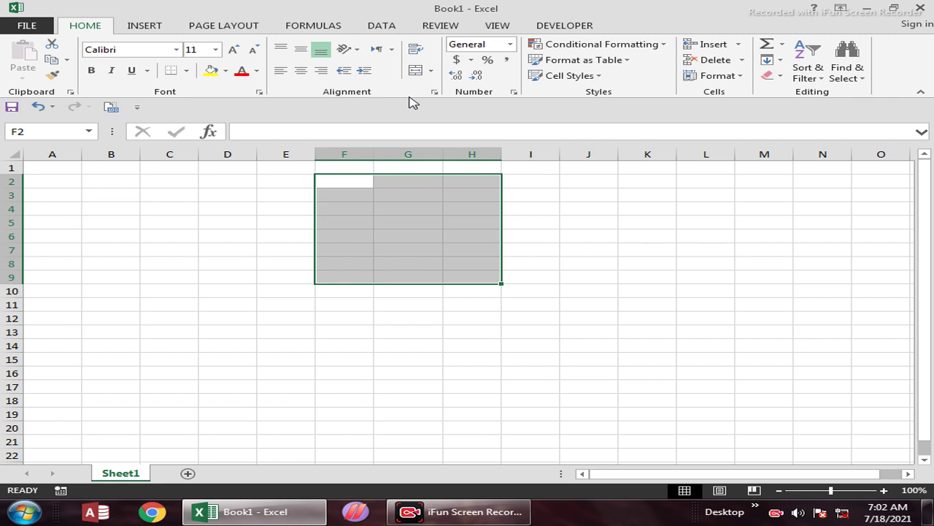
click(26, 25)
click(26, 20)
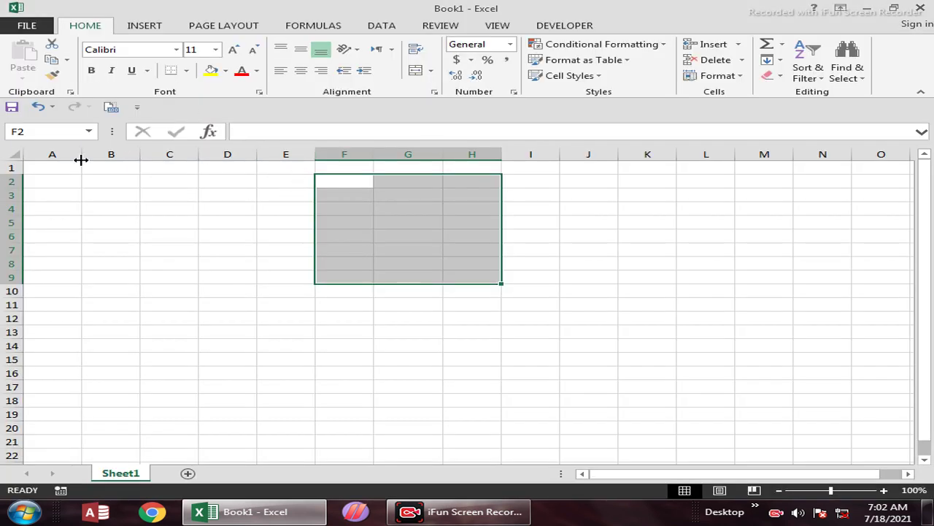
Step: Examine the sheet's columns and rows by selecting several whole columns, including column J, and several whole rows in turn
click(290, 154)
click(422, 153)
click(459, 152)
click(570, 153)
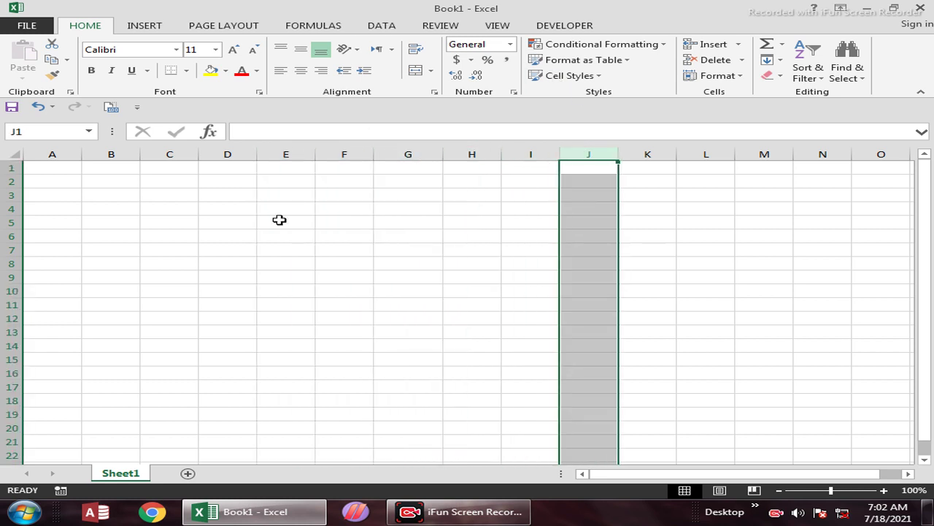
click(11, 168)
drag(11, 174, 4, 215)
click(8, 278)
click(247, 177)
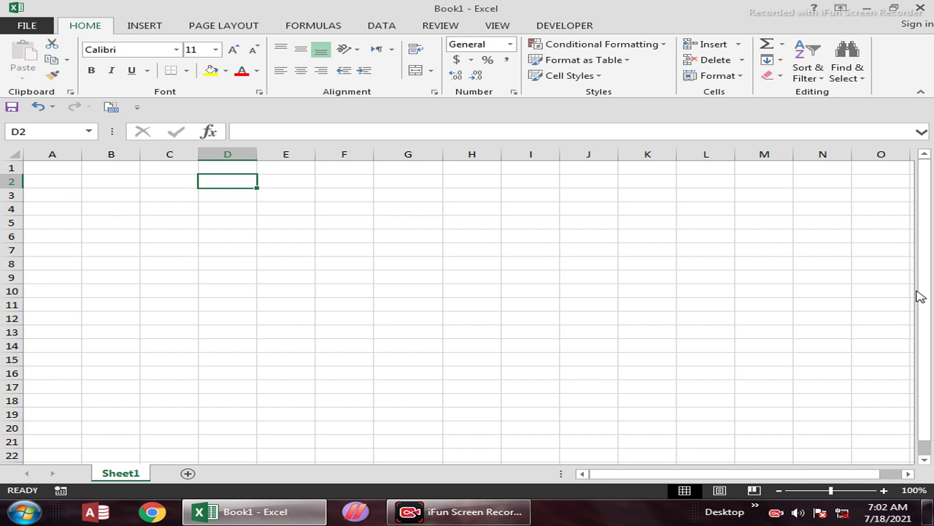
mouse_move(926, 308)
mouse_down()
mouse_move(932, 326)
mouse_move(927, 308)
mouse_up()
Step: Enter the numbers 255, 1048576 and 16384 in cells E3 to E5
click(304, 197)
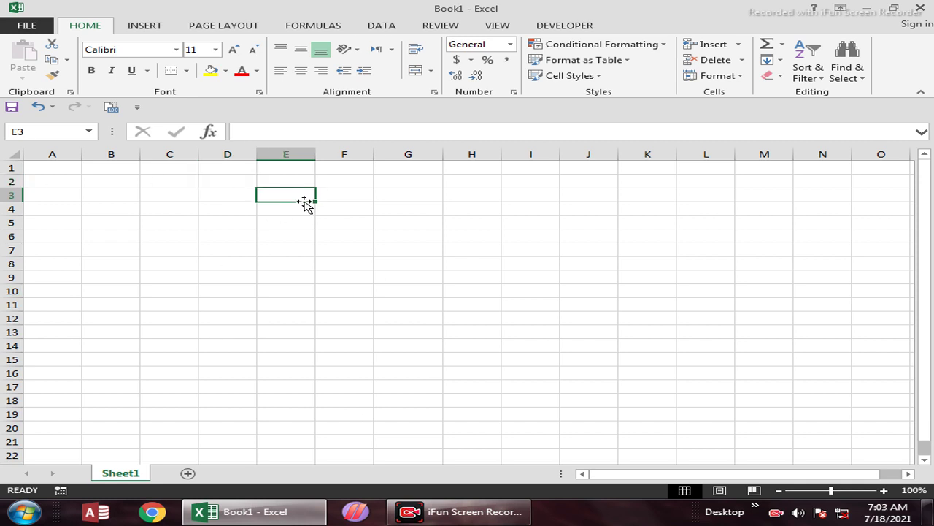
text(20)
key(BackSpace)
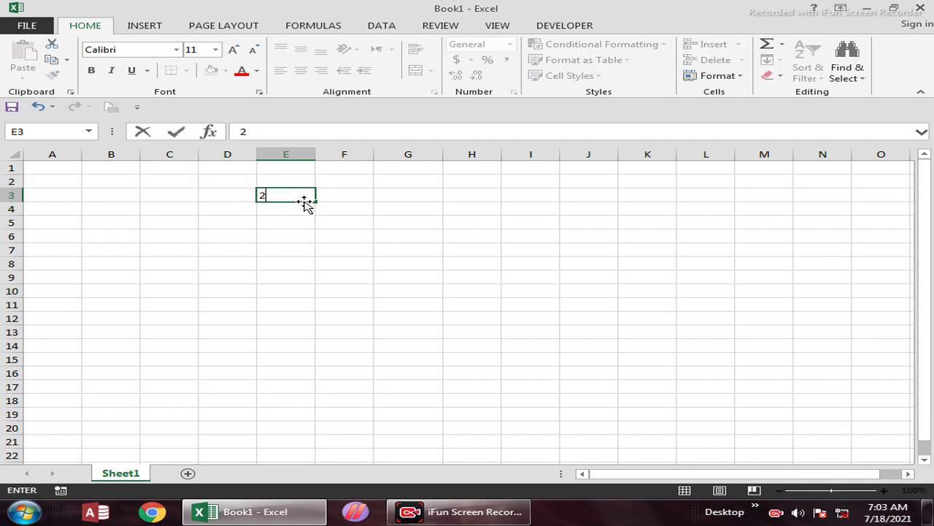
text(55)
key(Return)
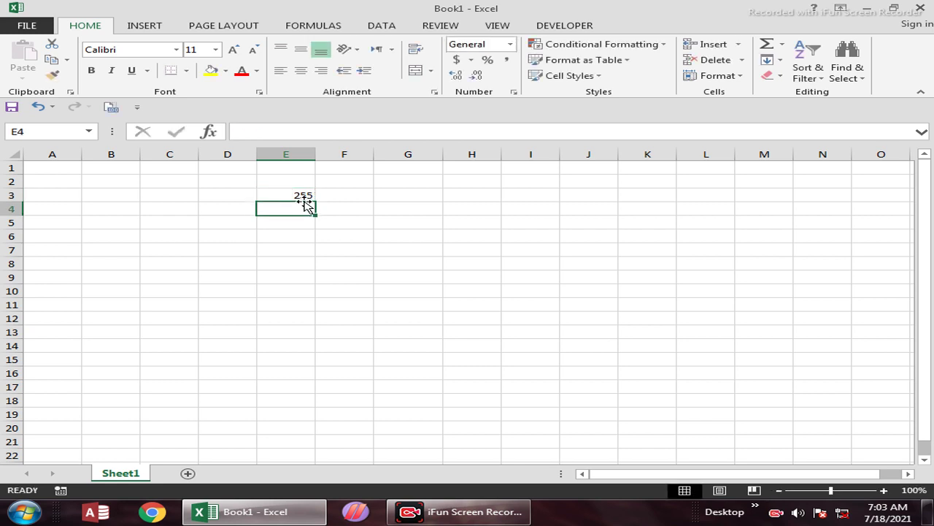
text(1048578)
key(BackSpace)
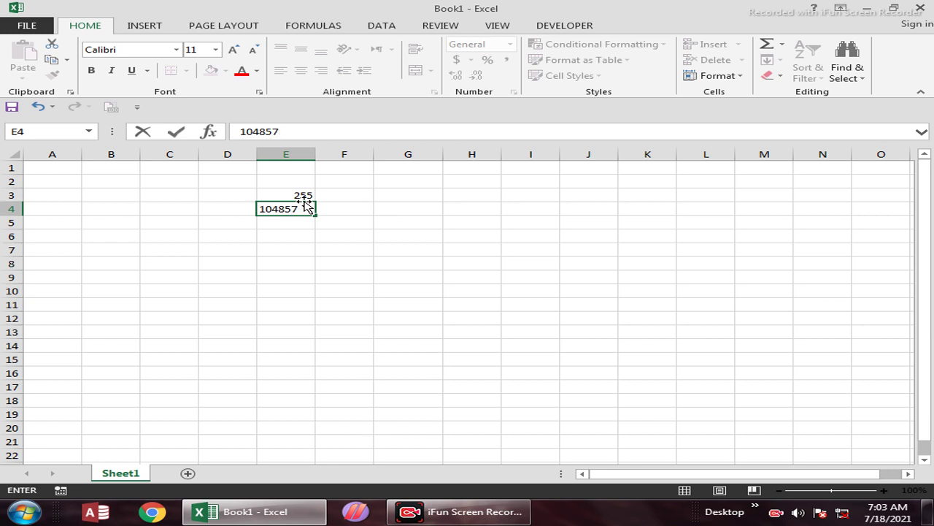
text(6)
key(Return)
text(16384)
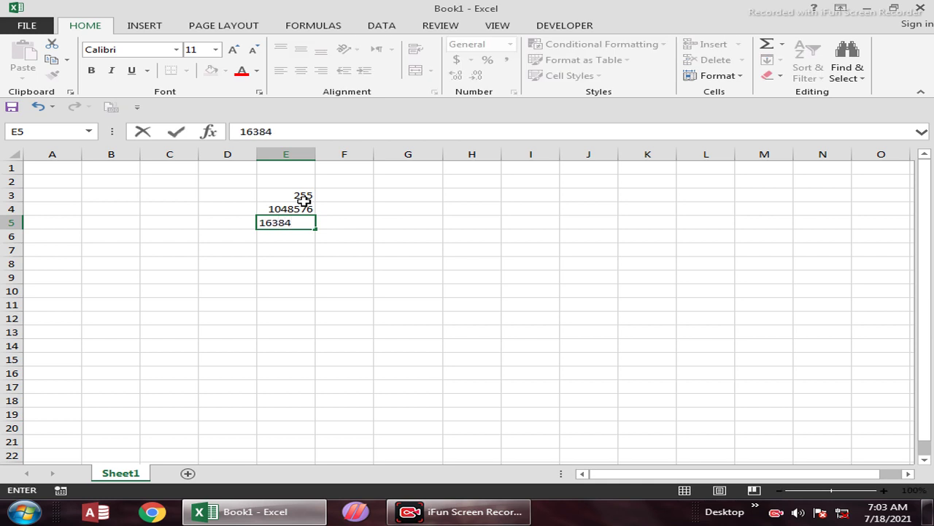
key(Return)
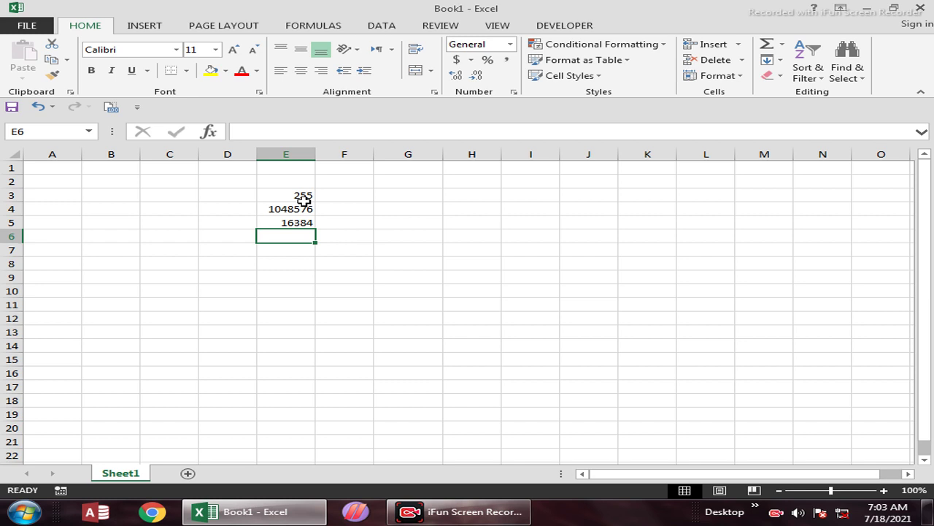
Step: Clear the contents of cells E3 to E6
drag(312, 193, 309, 229)
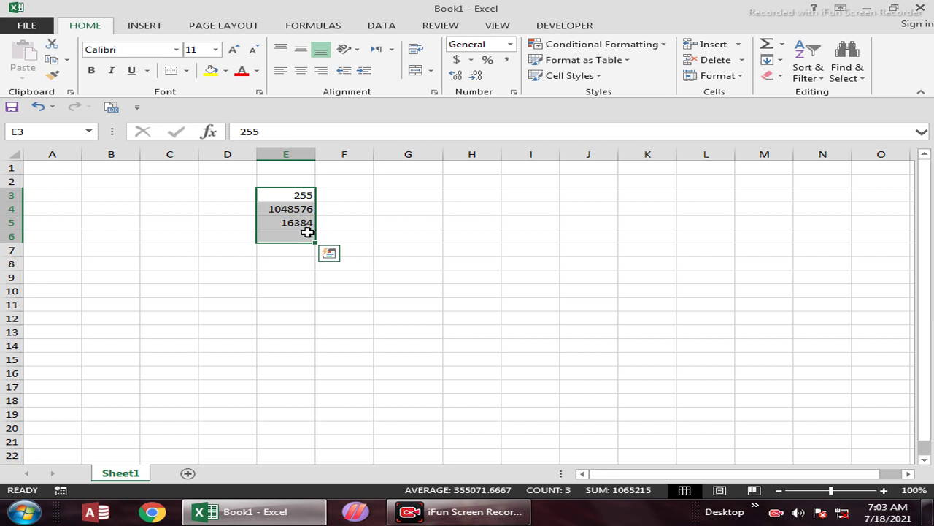
key(Delete)
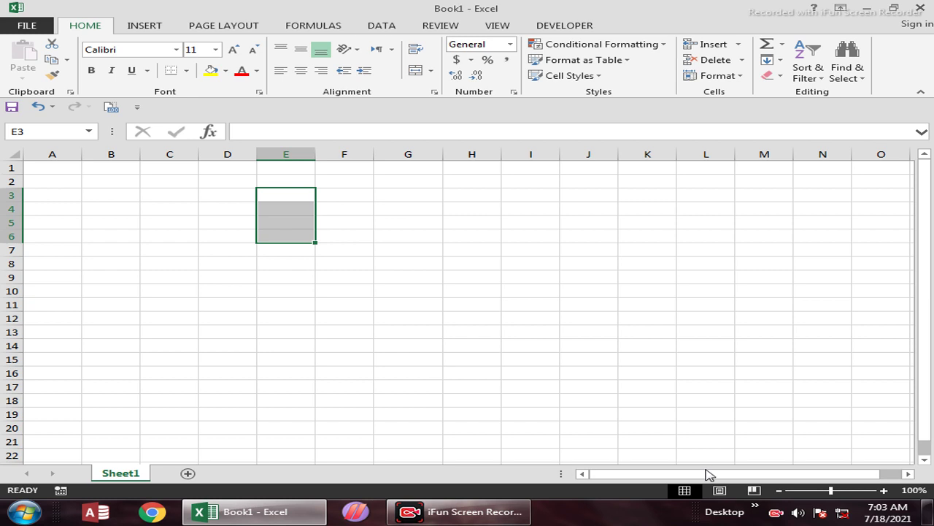
click(282, 194)
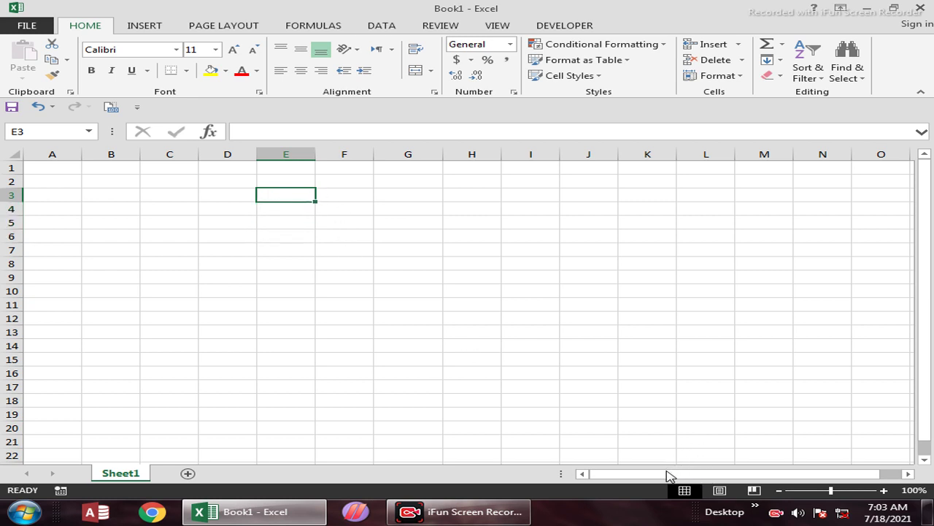
click(601, 440)
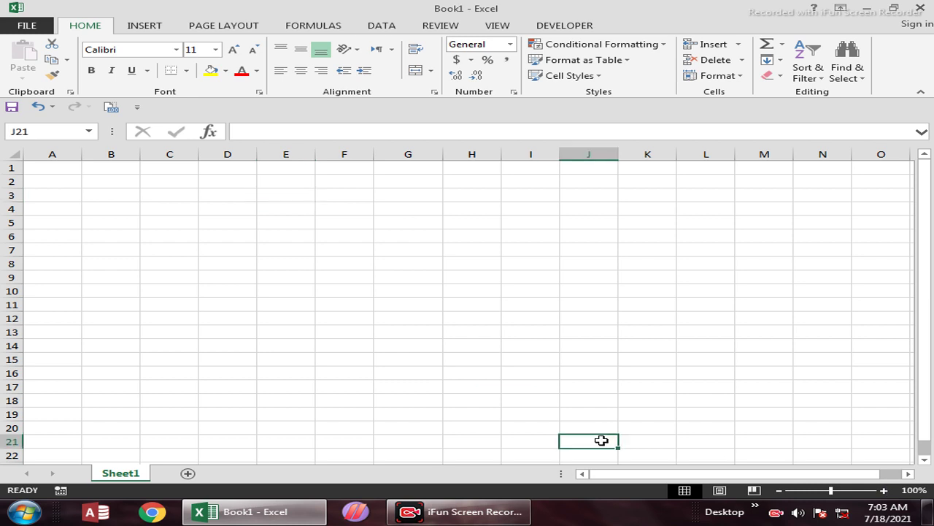
Step: Set the worksheet zoom magnification to 200%
click(498, 28)
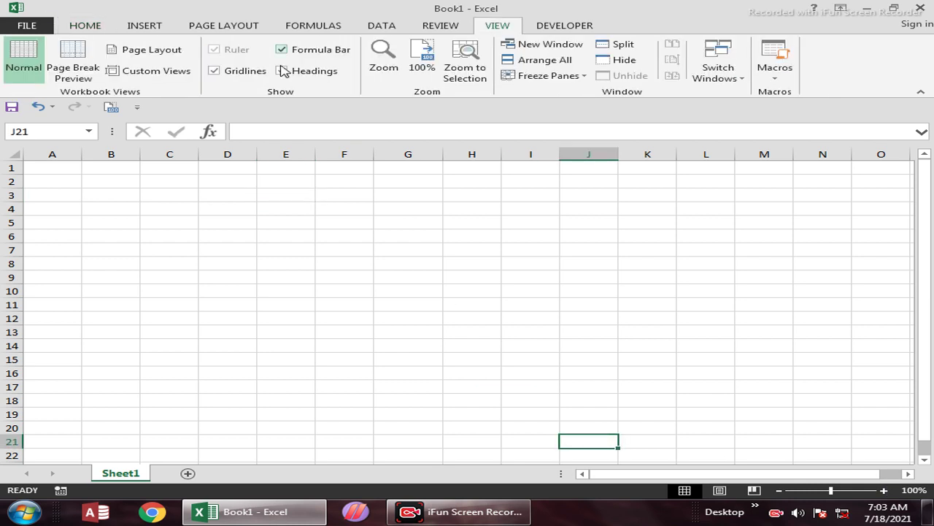
click(384, 61)
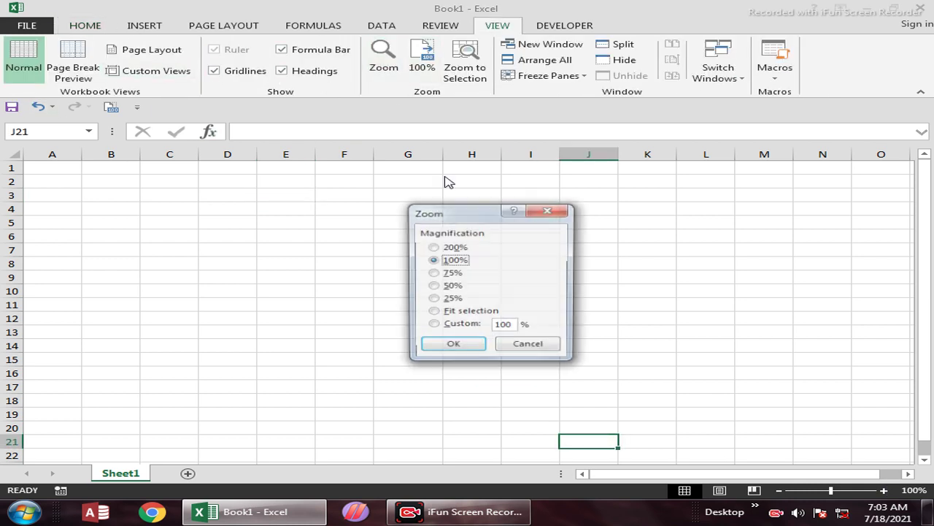
click(452, 247)
click(460, 346)
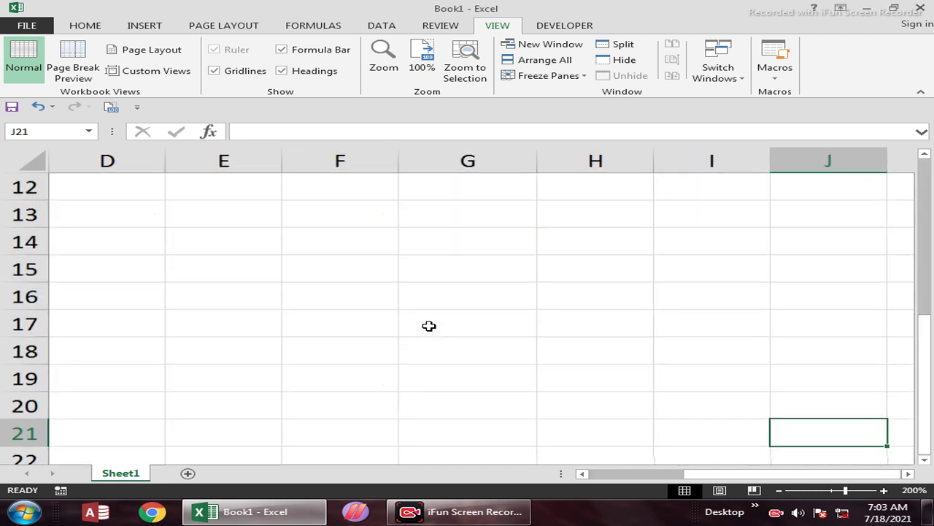
Step: Enter the heading "zone" in cell E1
click(285, 222)
scroll(286, 222, up, 4)
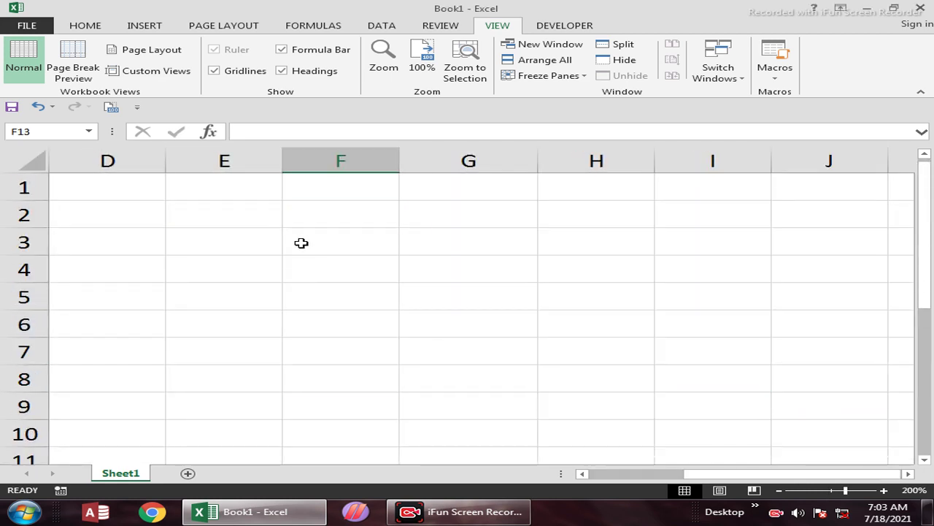
click(221, 191)
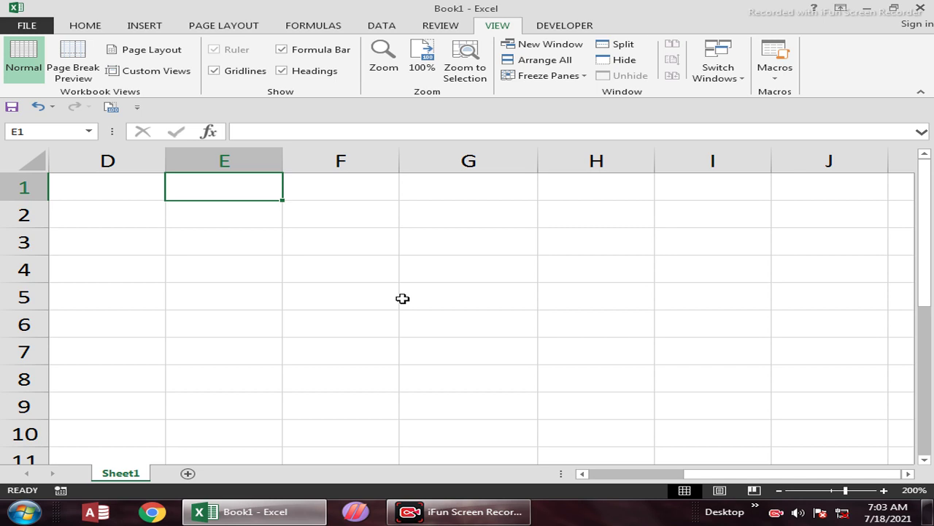
text(zone)
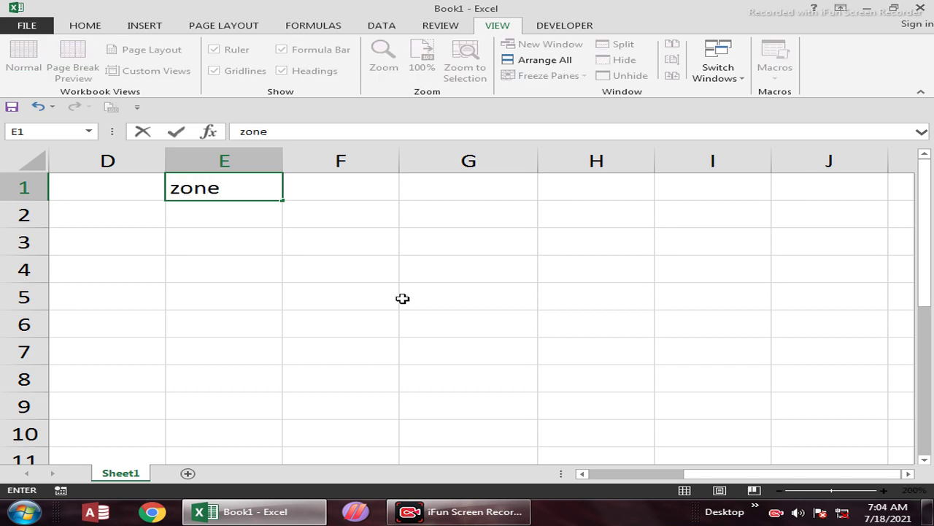
key(Return)
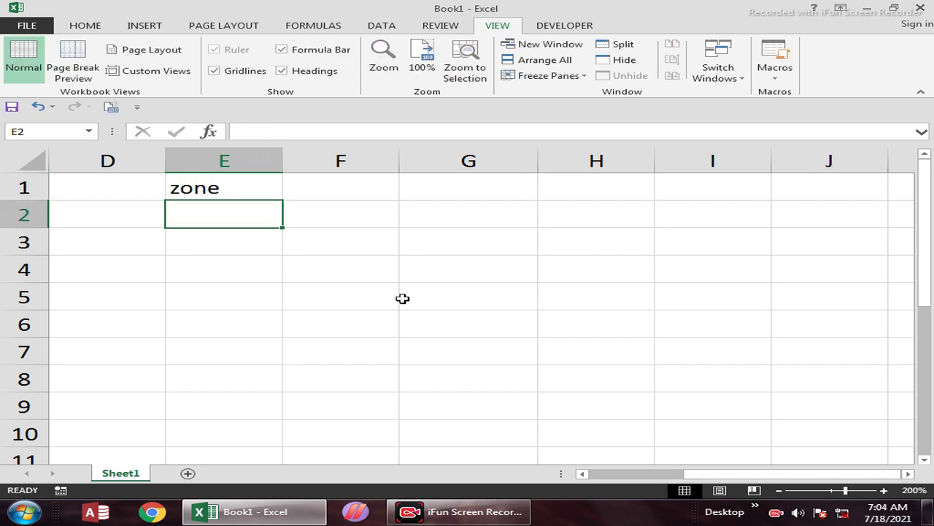
Step: List the zones south, east, west and north in cells E2 to E5 below the zone heading
text(sour)
key(BackSpace)
text(y)
key(BackSpace)
text(th)
key(ctrl+Return)
key(Return)
text(east)
key(Return)
text(west)
key(Return)
text(nor)
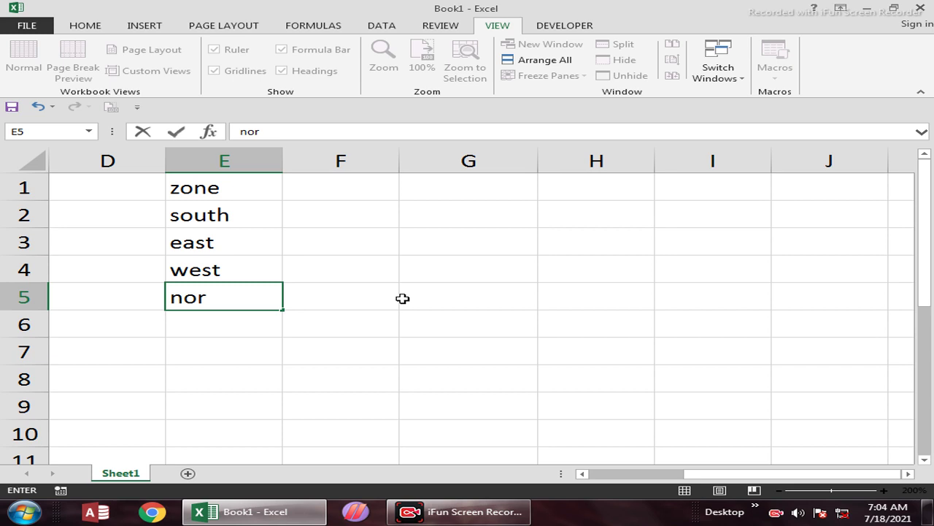
text(th)
key(ctrl+Return)
Step: Enter the heading "sales" in cell F1 beside the zone heading
key(Up)
key(Up)
key(Up)
key(Up)
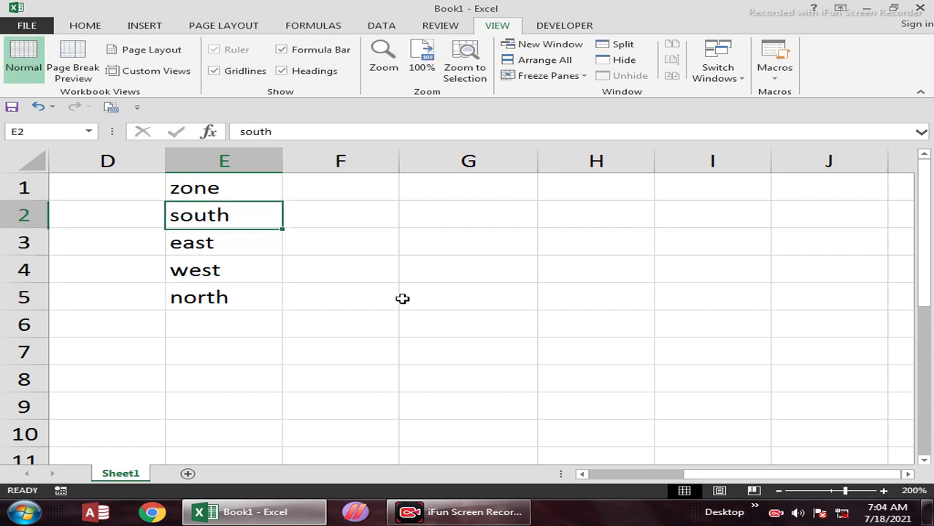
key(Right)
text(sales)
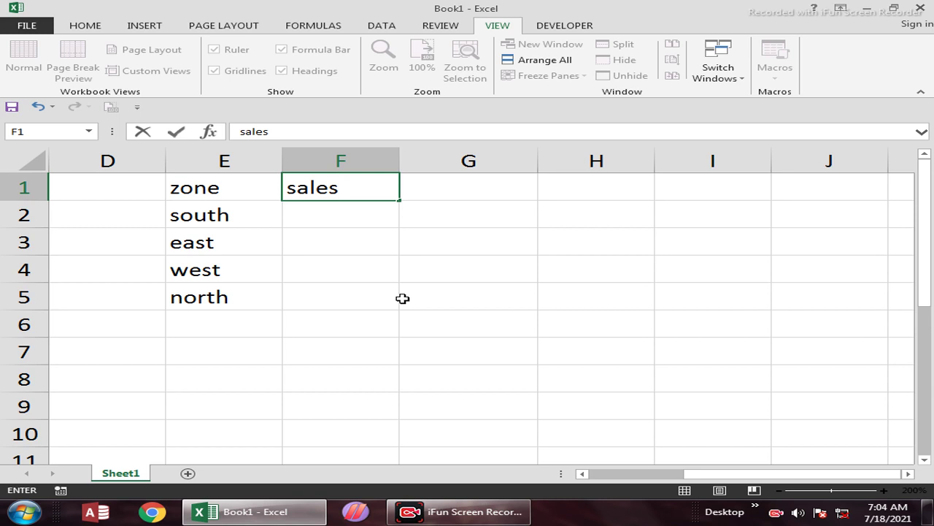
key(Return)
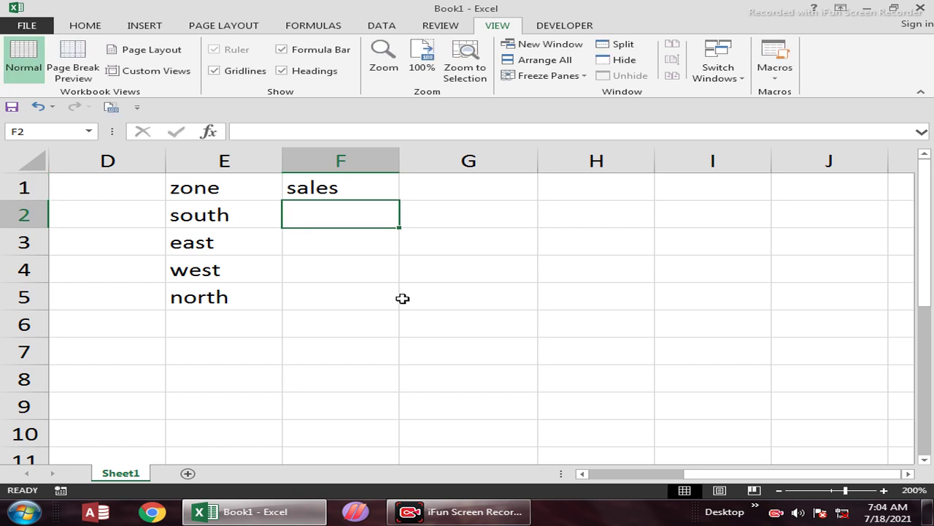
Step: Enter the sales figures 1200, 4500, 8500 and 9600 in cells F2 to F5
text(1200)
key(Return)
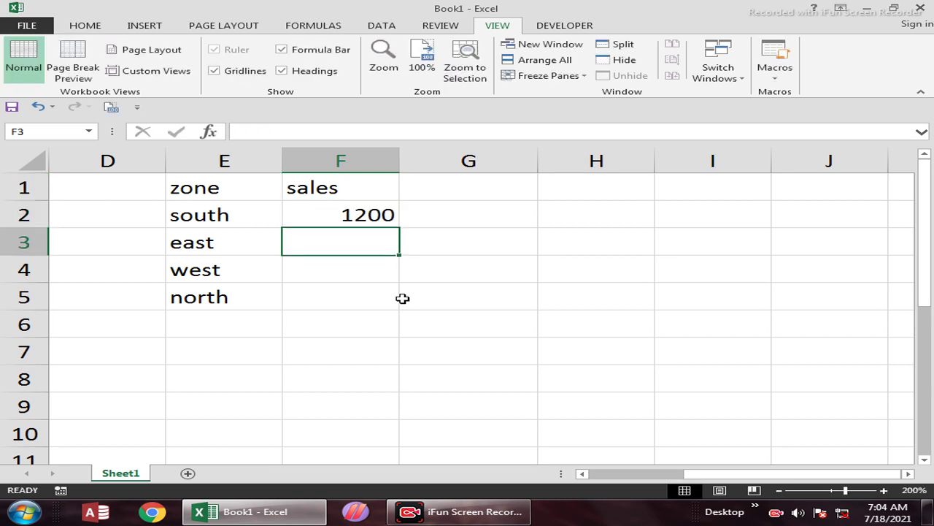
text(4500)
key(Return)
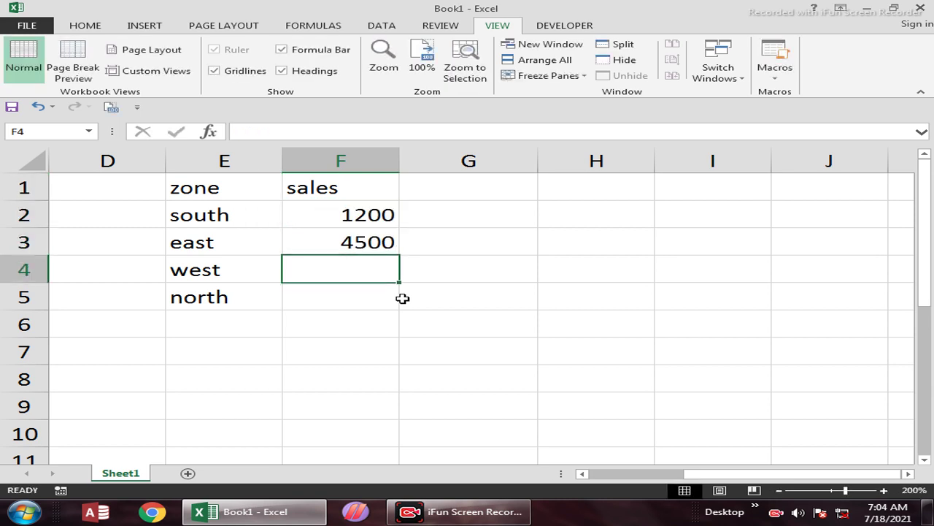
text(8500)
key(Return)
text(9600)
key(Return)
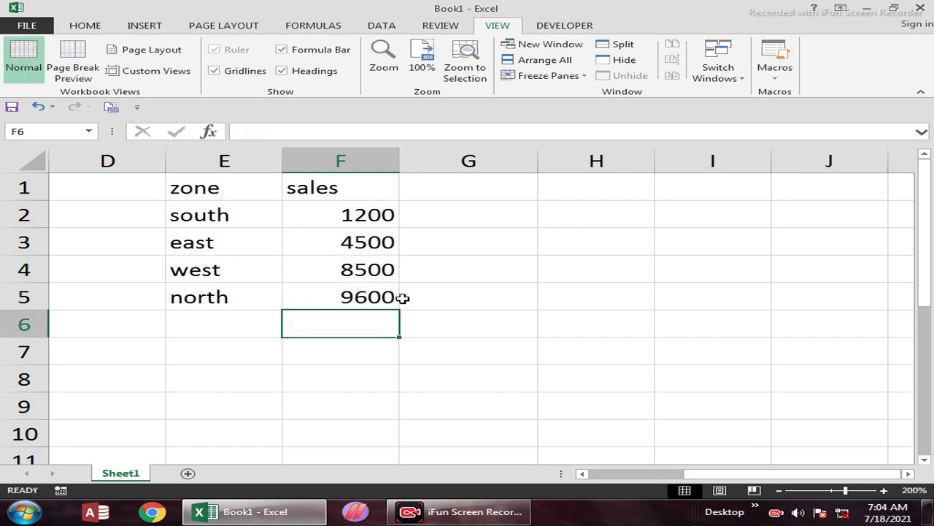
Step: Center the contents of the table E1:F5 horizontally and align them to the middle vertically
drag(220, 188, 367, 299)
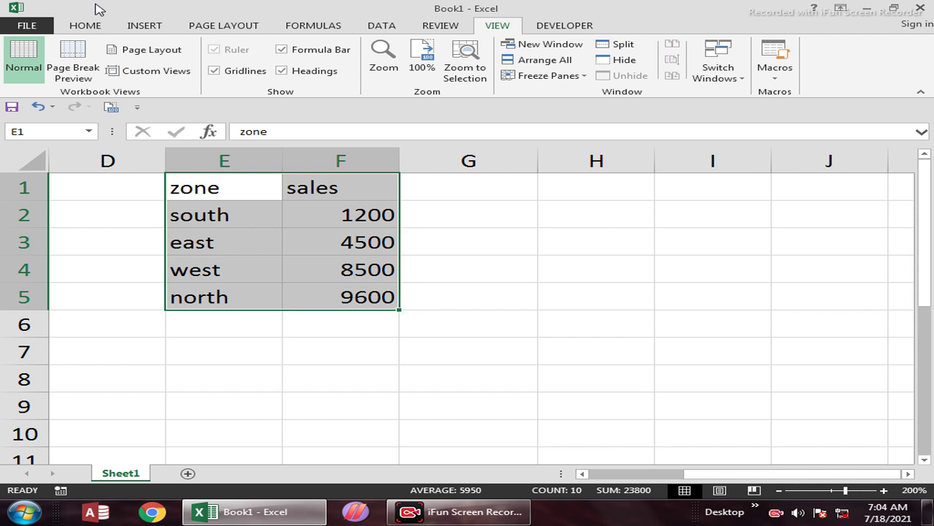
click(99, 26)
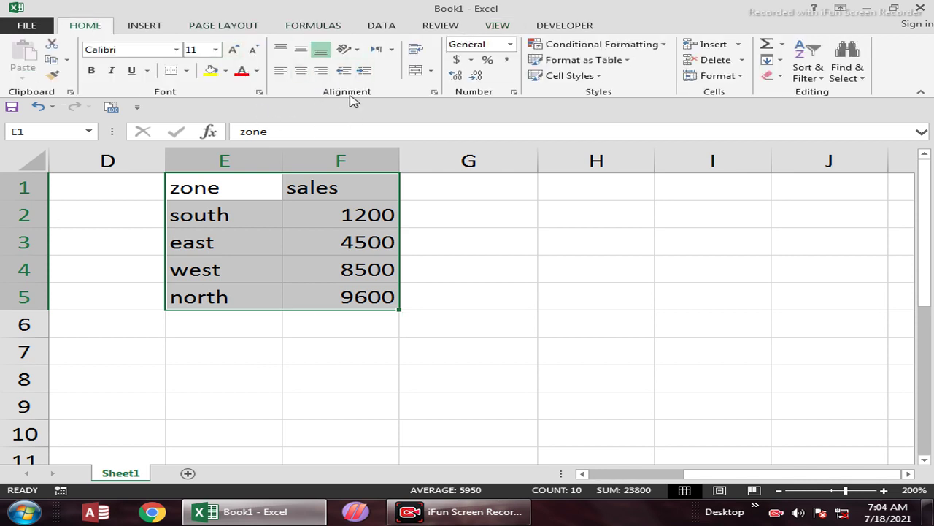
click(300, 71)
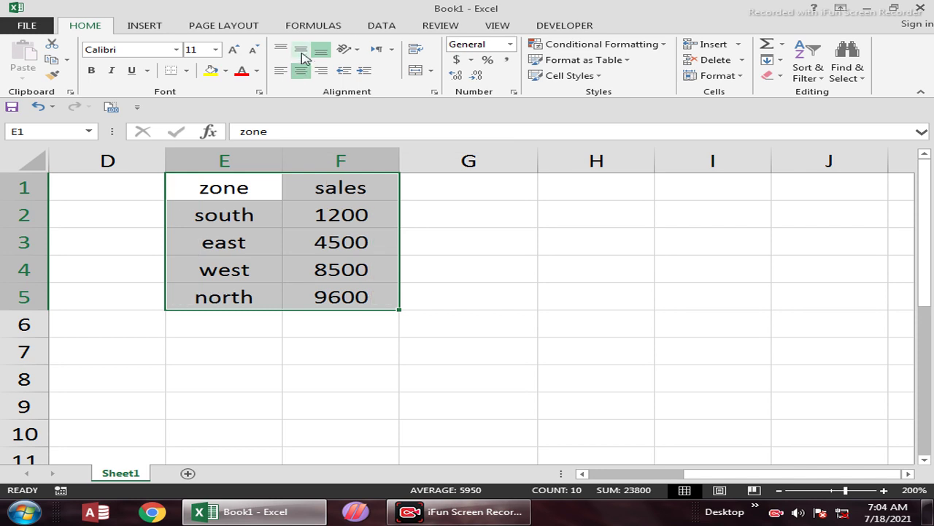
click(302, 52)
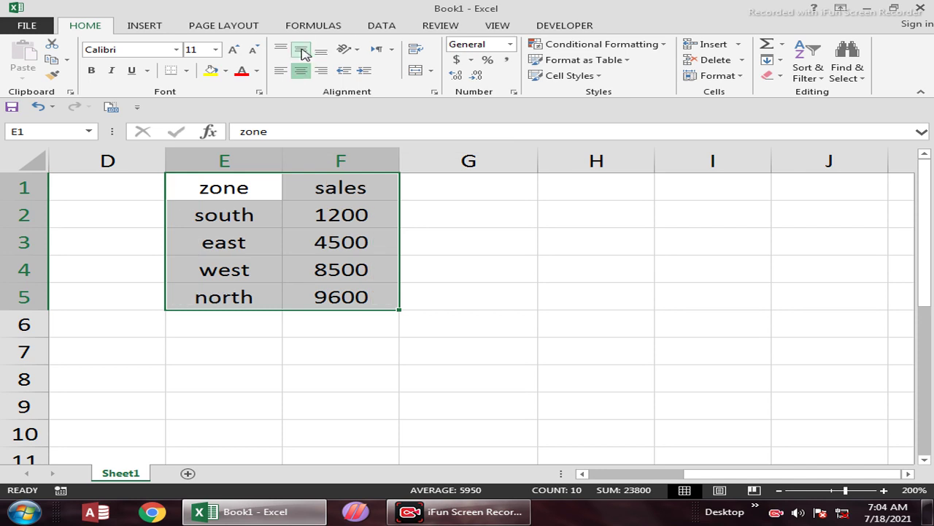
Step: Format the zone and sales table with all borders, a yellow fill and bold text
click(187, 71)
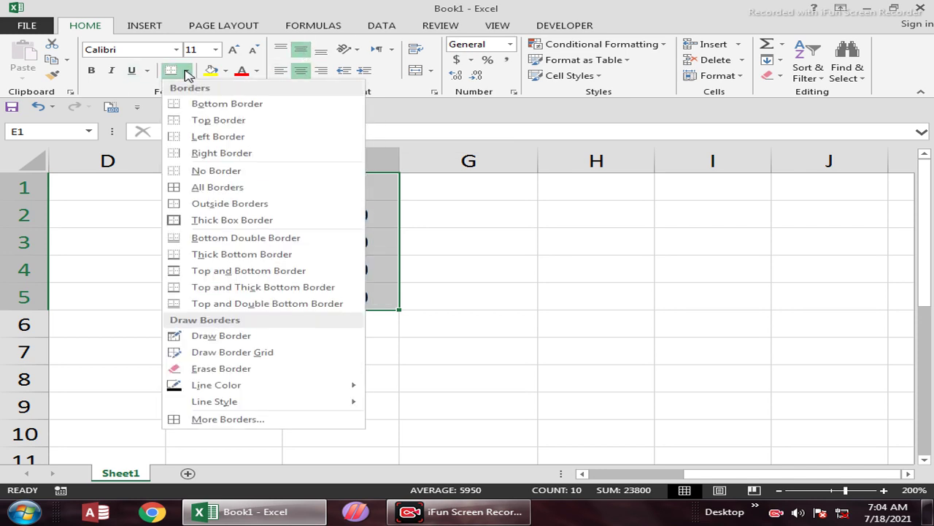
click(194, 187)
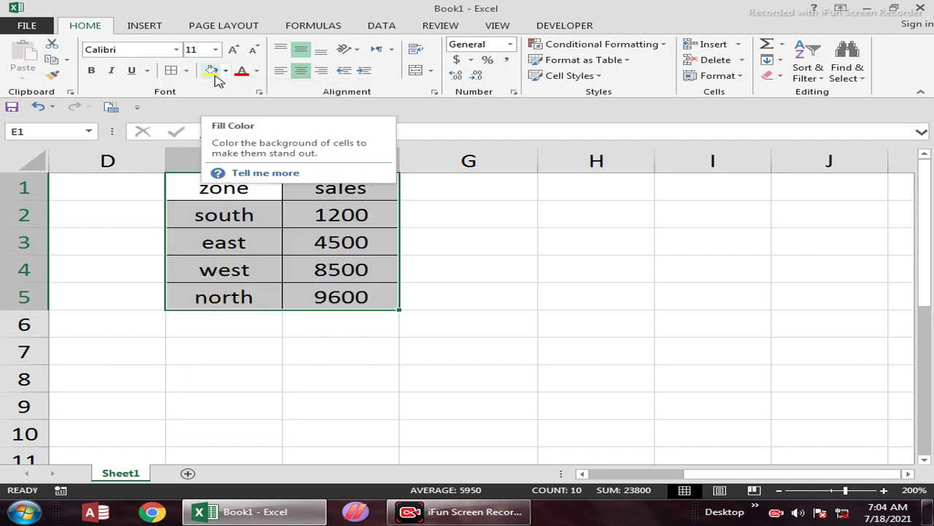
click(214, 76)
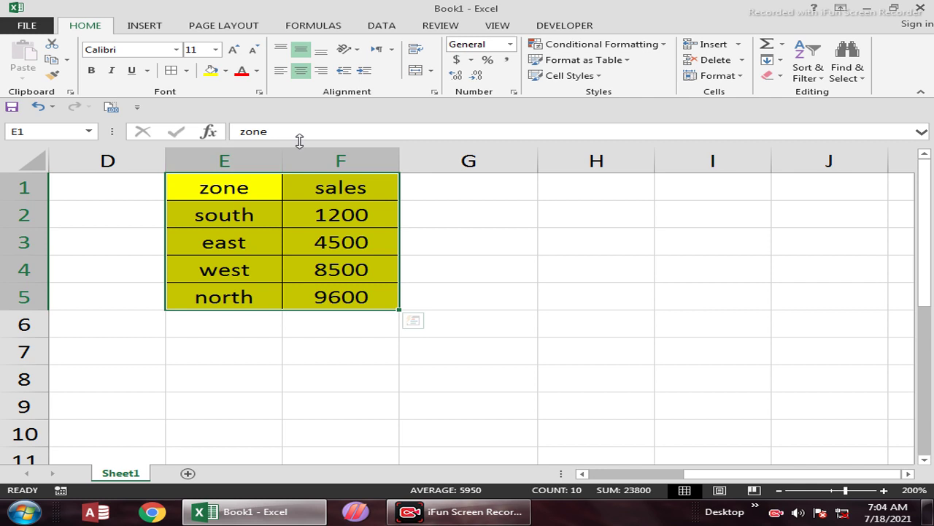
click(93, 73)
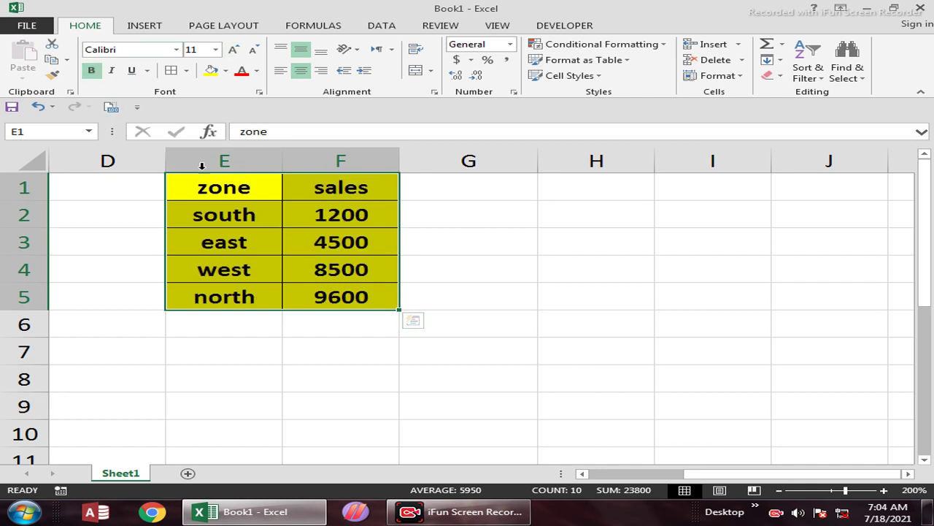
Step: Delete the empty column D and select the zone and sales table in D1:E5
click(113, 159)
right_click(117, 157)
click(180, 266)
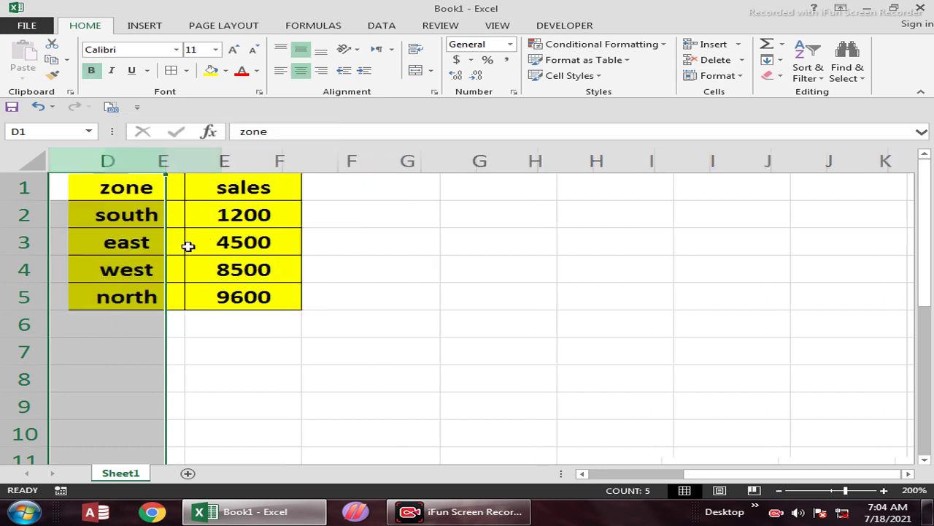
drag(105, 184, 259, 298)
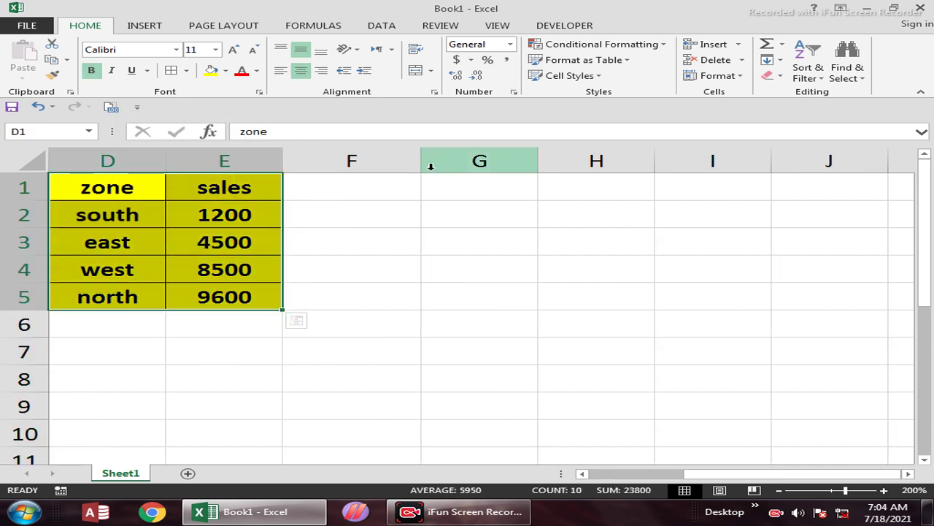
Step: Enter the labels "total sales", "max sales" and "min sales" in cells G1 to G3
click(453, 192)
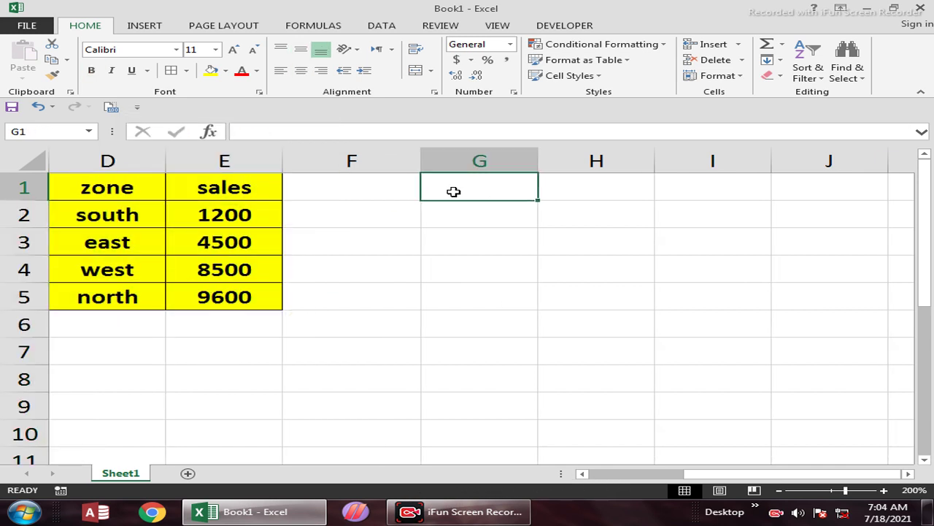
text(to)
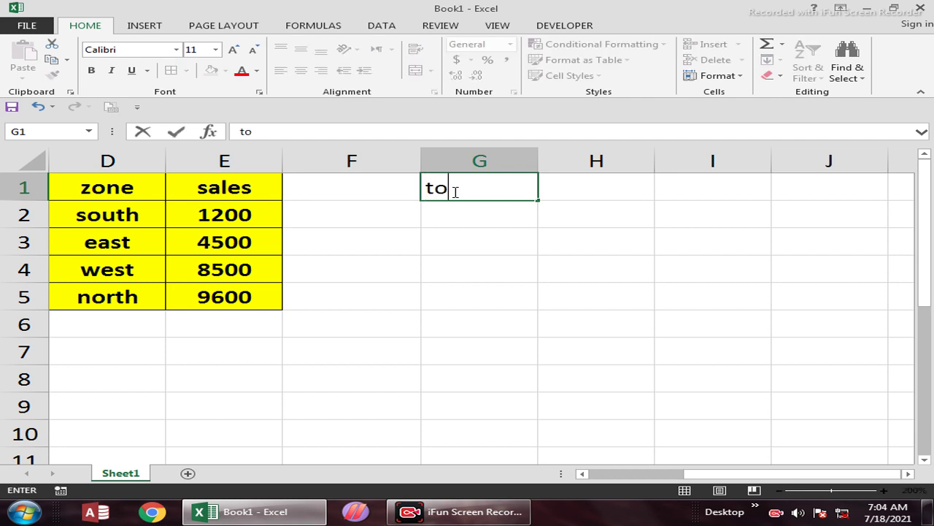
text(tal sales)
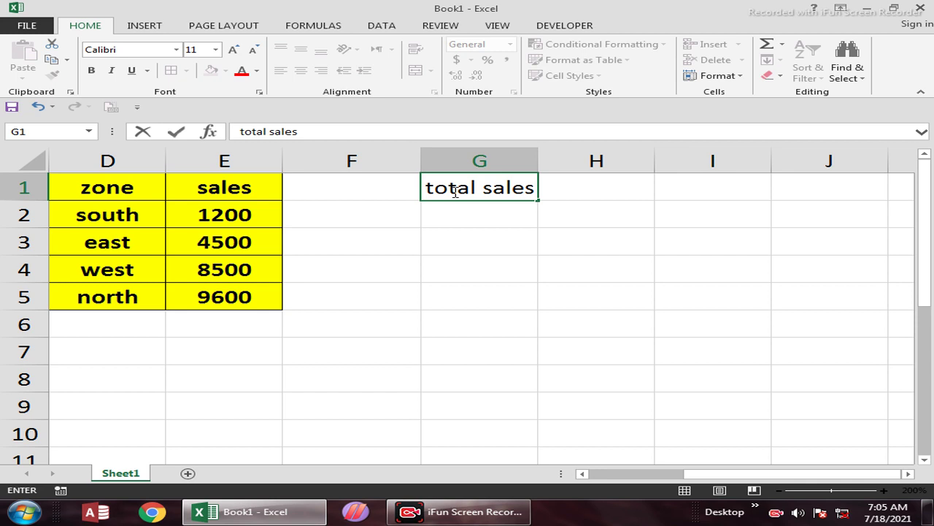
key(Return)
text(ma)
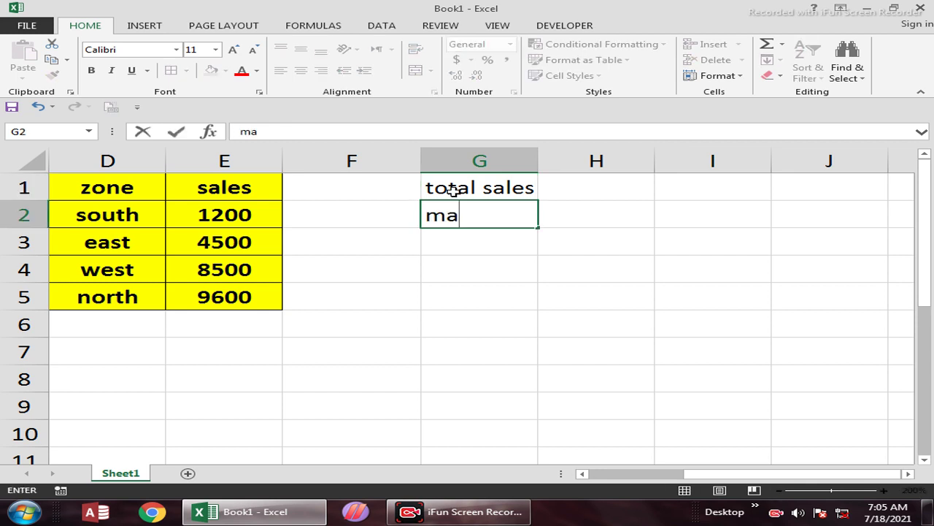
text(x sales)
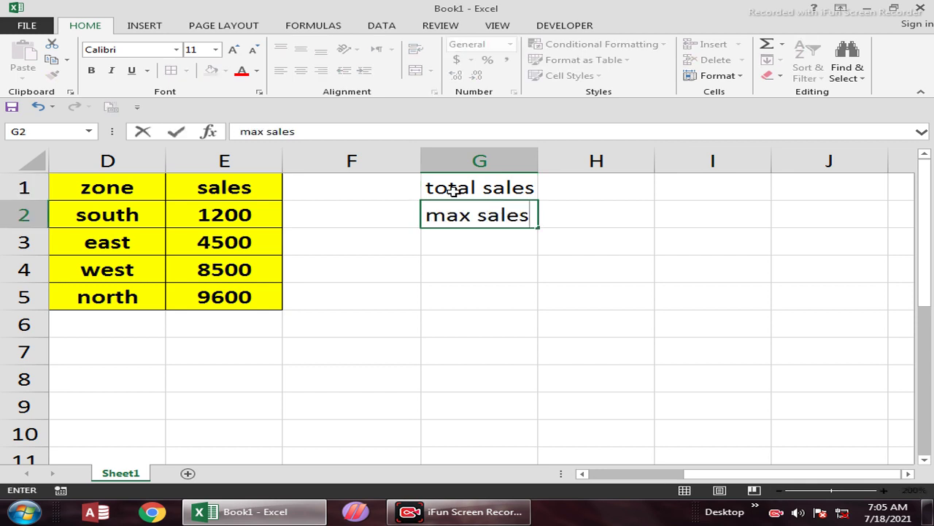
key(Return)
text(min)
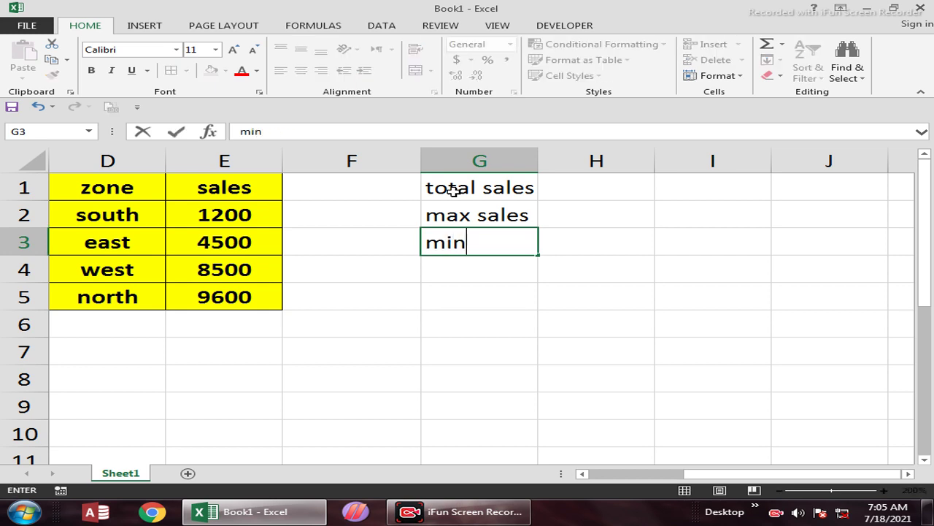
text( sales)
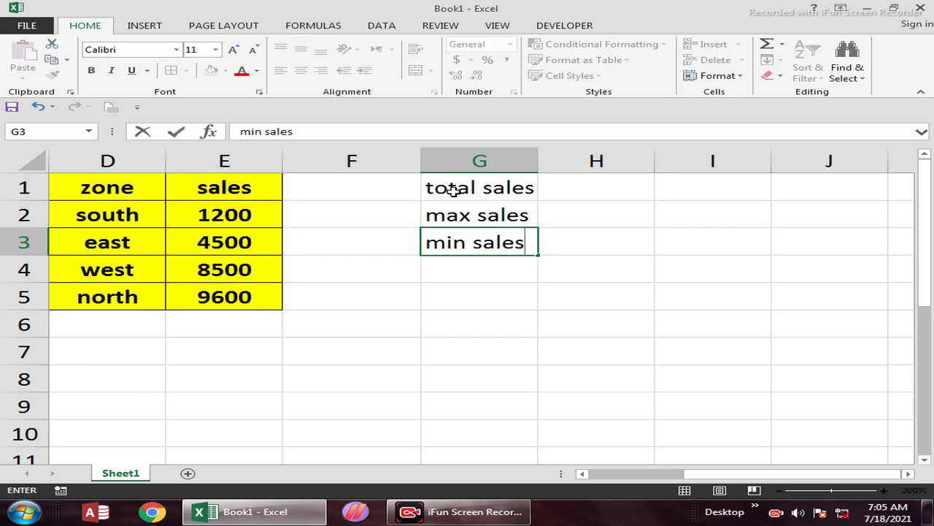
key(Return)
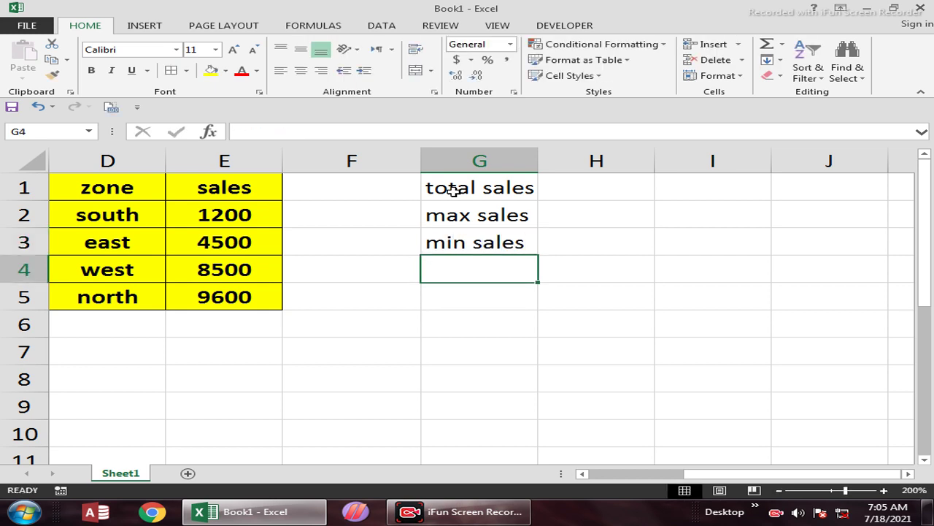
Step: Enter the labels "2nd largest sales" in cell G4 and "2nd smallest sales" in cell G5
text(2nd )
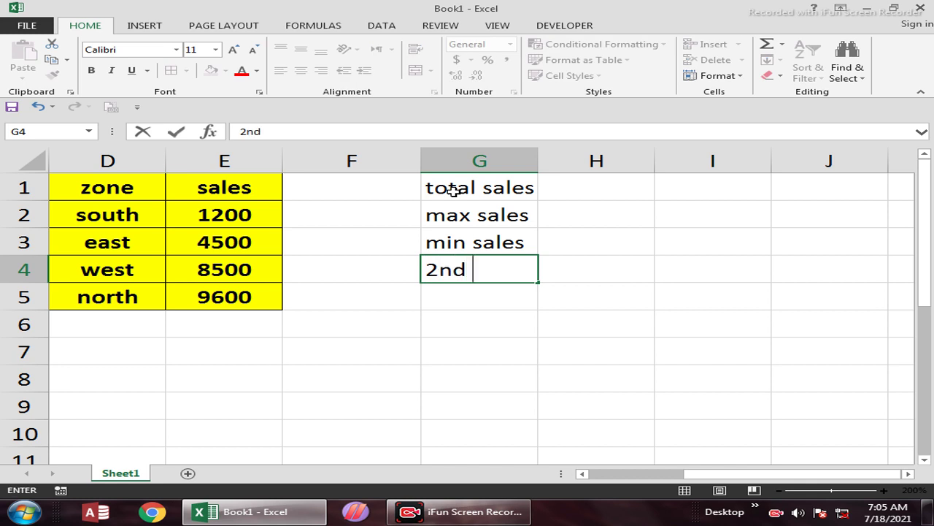
text(larg)
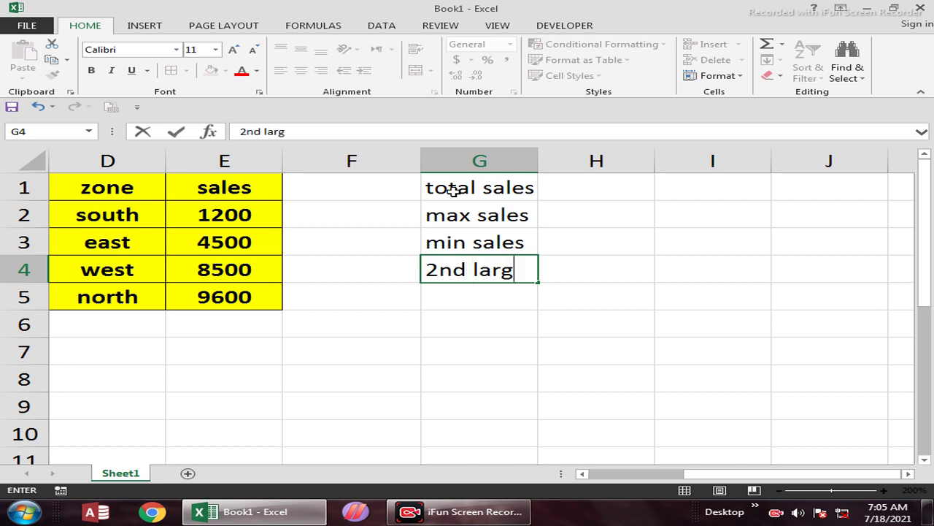
text(est sa)
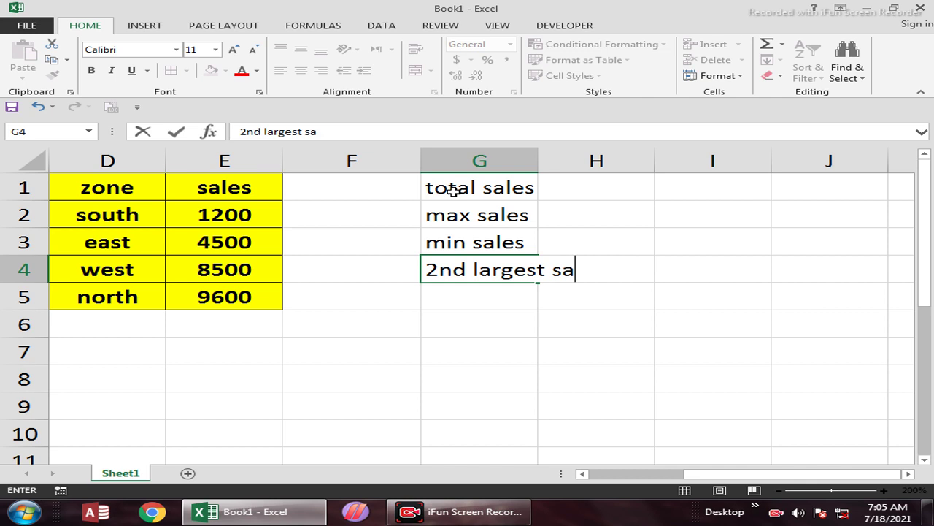
text(les)
key(Return)
text(21)
key(BackSpace)
text(nd )
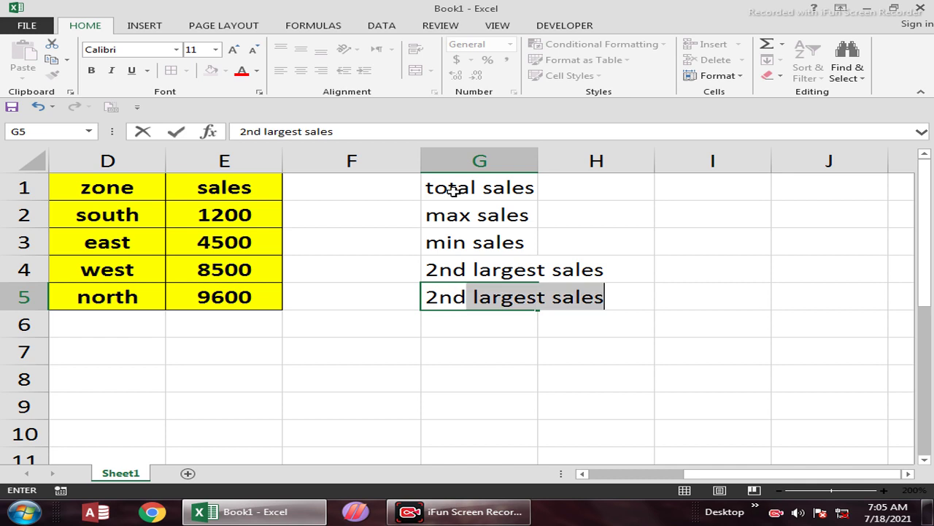
text(smalkl)
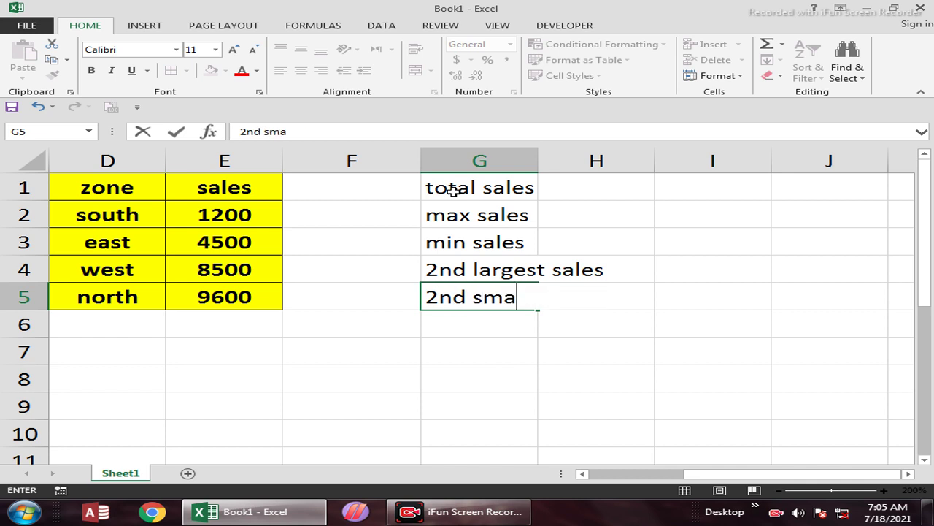
key(BackSpace)
key(BackSpace)
text(lest sales)
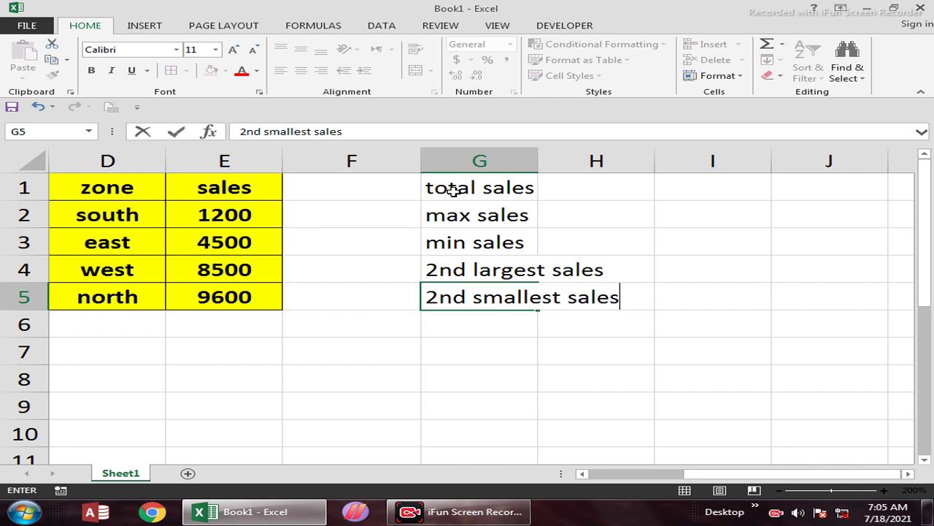
Step: Fit column G to its labels, then centre G1:G5 horizontally and vertically and add all borders
key(Return)
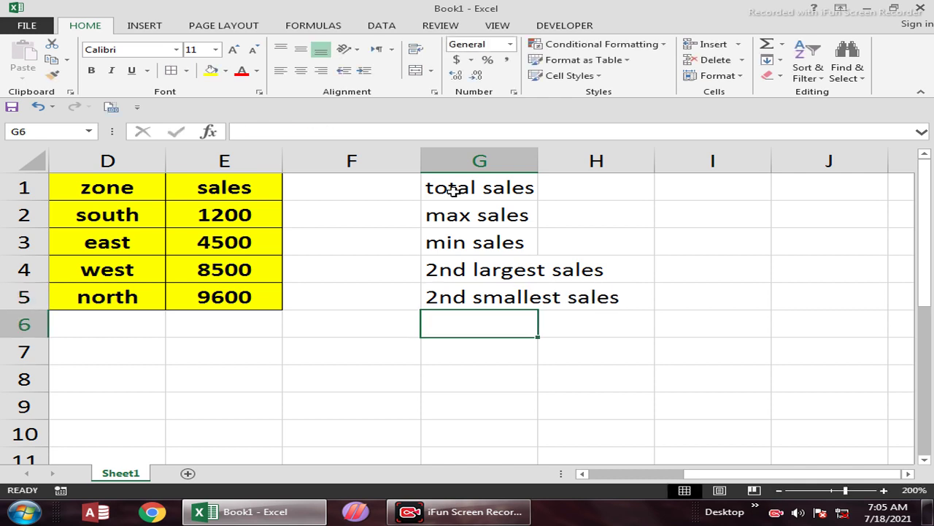
double_click(537, 159)
drag(542, 200, 555, 299)
click(300, 70)
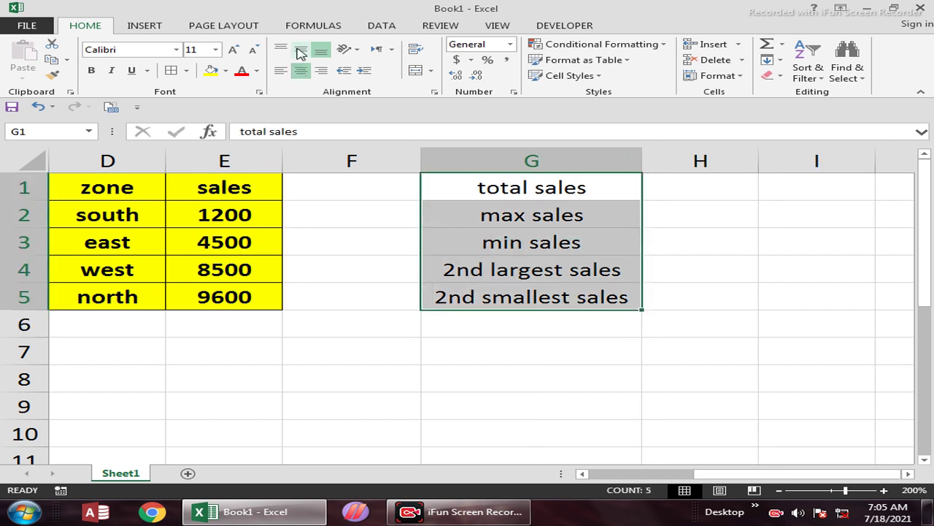
click(301, 49)
click(170, 70)
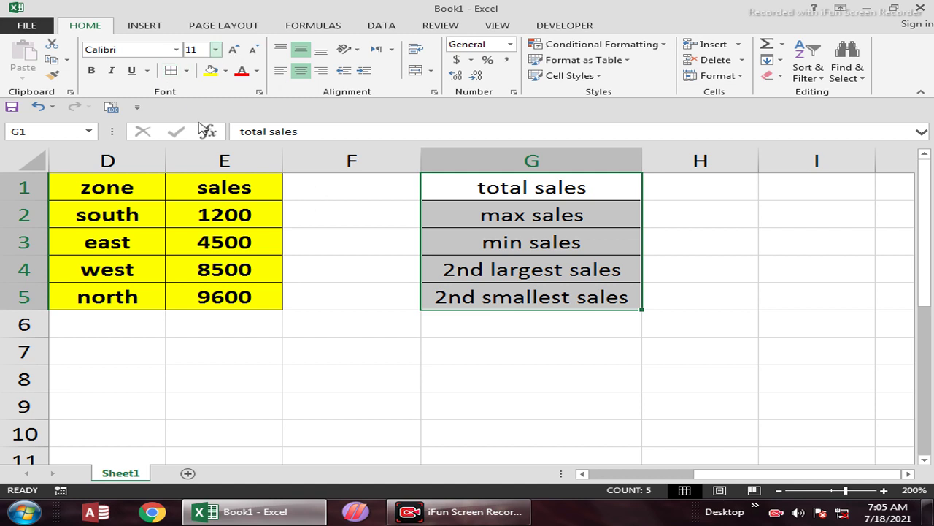
Step: Enter the formula =SUM(E1:E5) in cell H1 to calculate the total sales
click(700, 186)
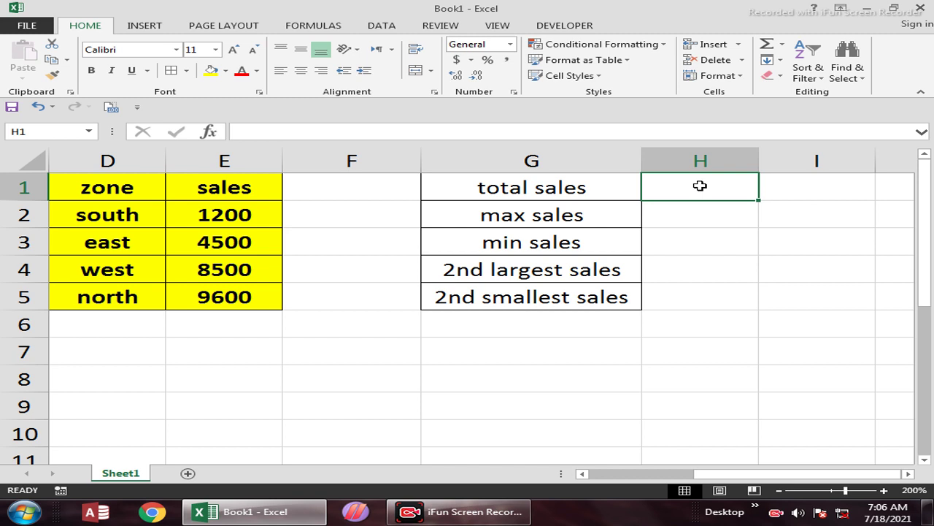
text(=sum)
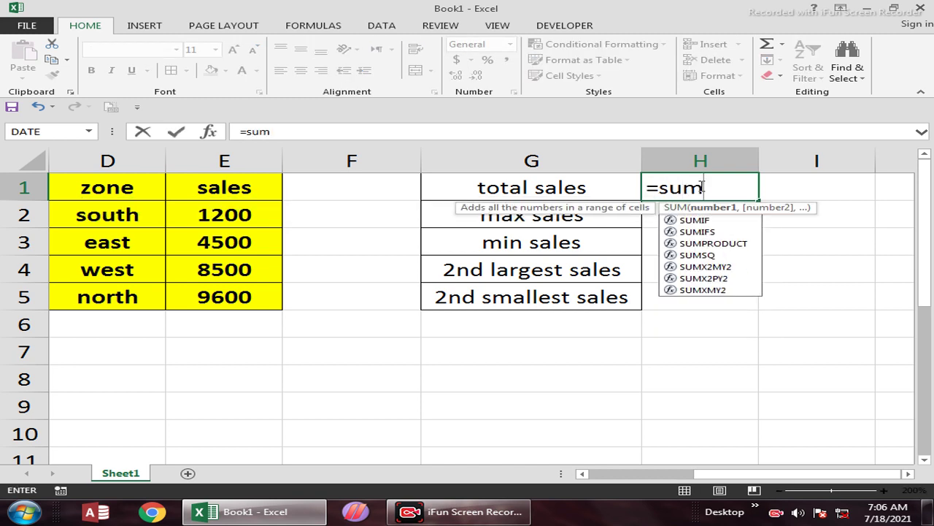
key(Tab)
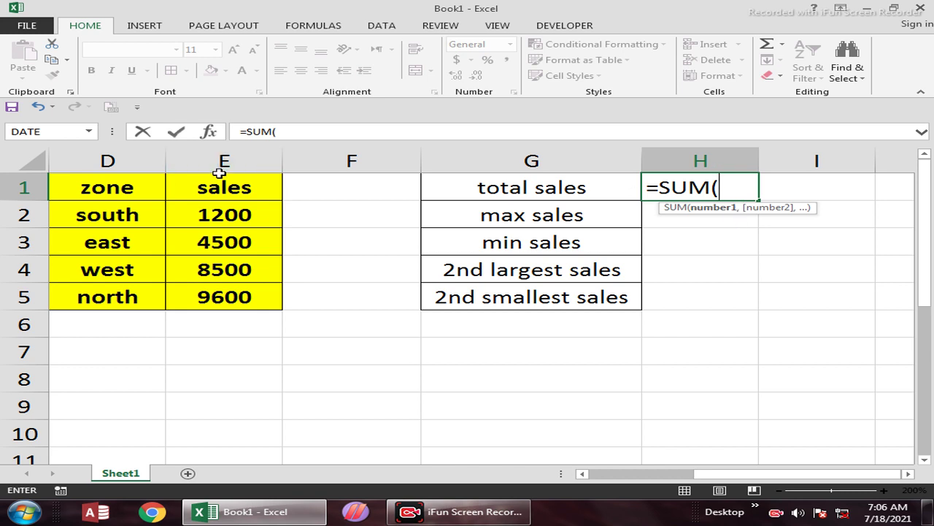
drag(226, 185, 224, 295)
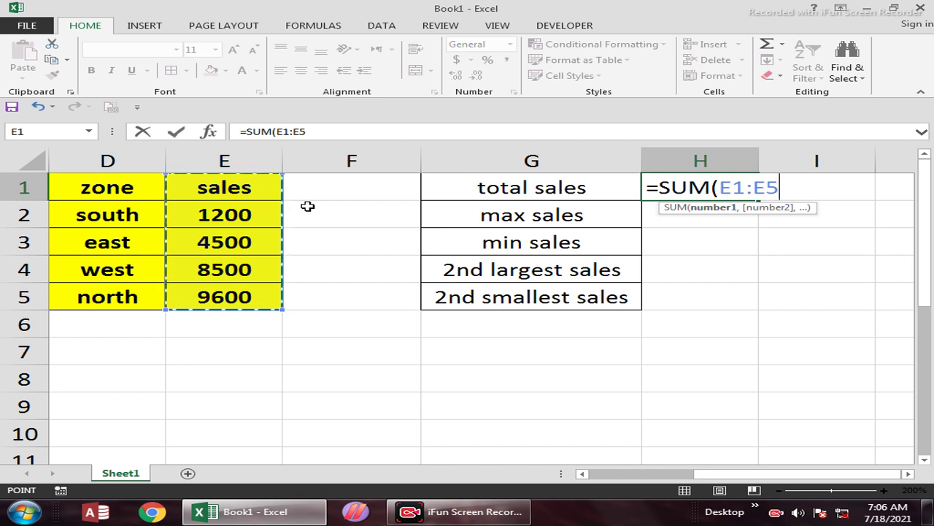
text())
key(Return)
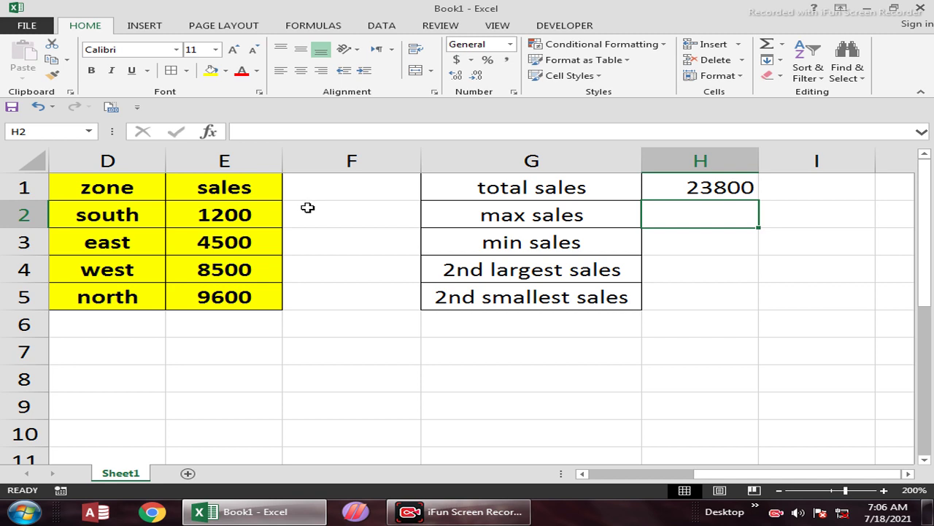
drag(258, 211, 244, 306)
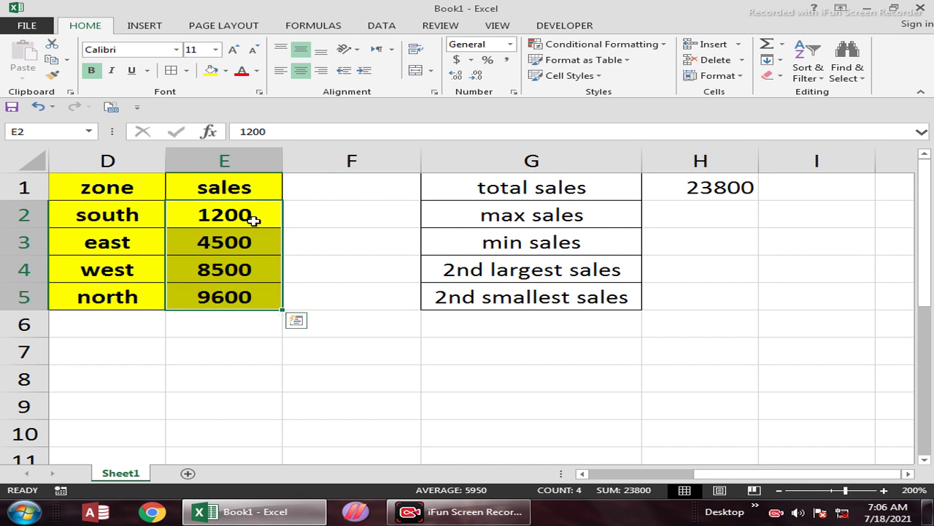
drag(246, 297, 109, 297)
drag(236, 219, 235, 299)
Step: Enter the formula =MAX(E1:E5) in cell H2 to find the max sales
click(695, 215)
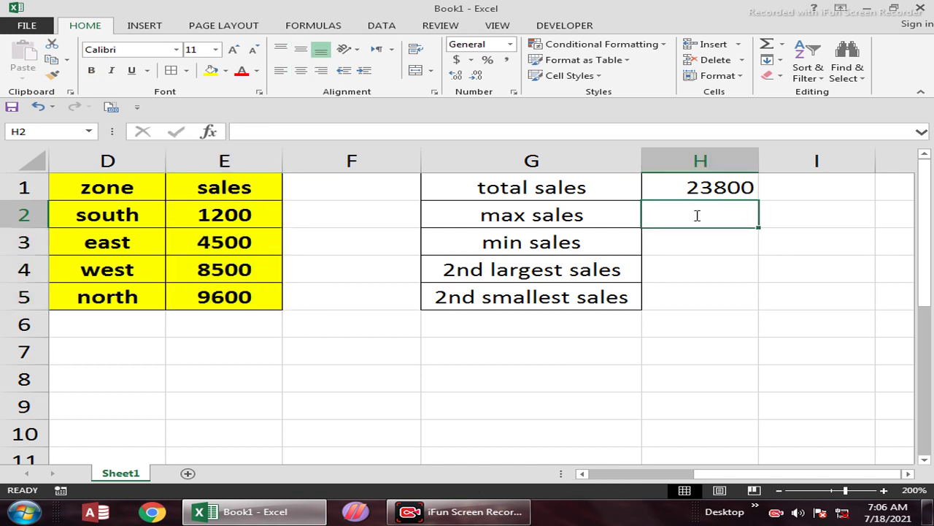
text(=max)
key(Tab)
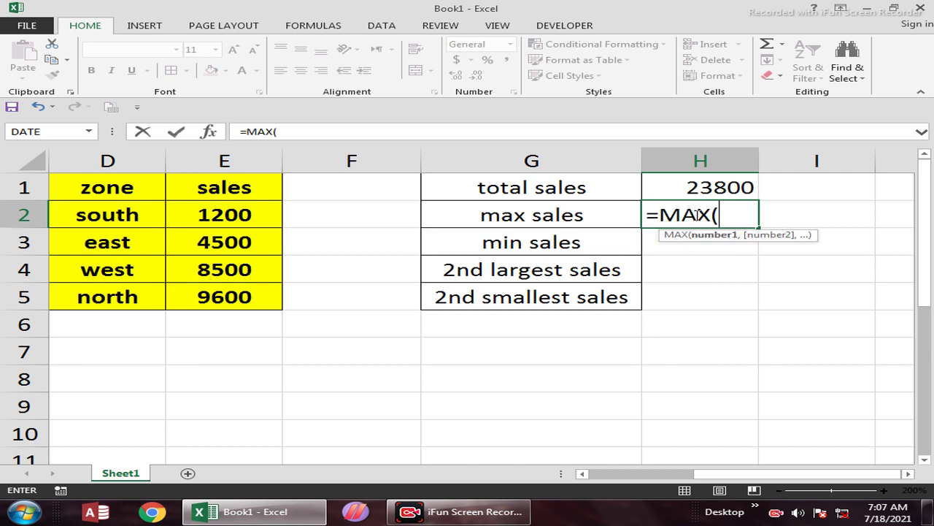
drag(229, 188, 234, 296)
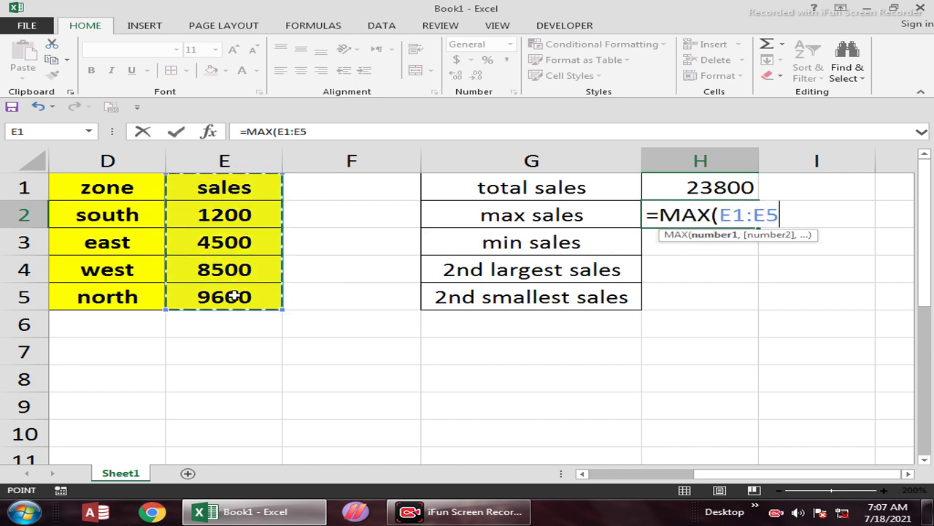
text())
key(Return)
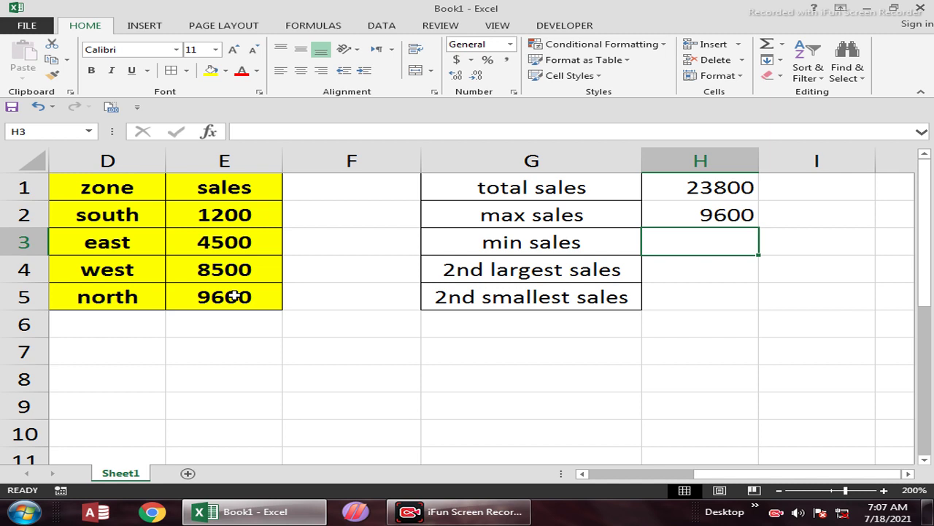
Step: Enter the formula =MIN(E2:E5) in cell H3 to find the min sales
text(=min)
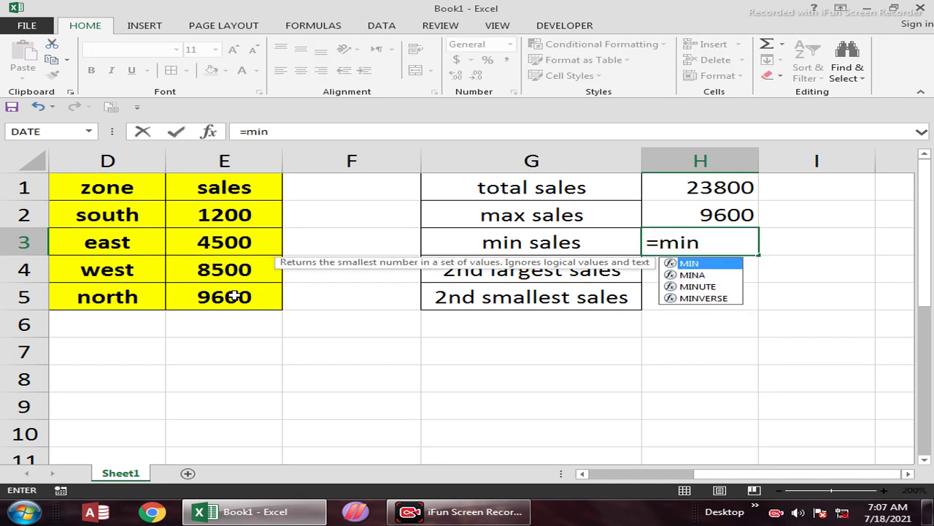
key(Tab)
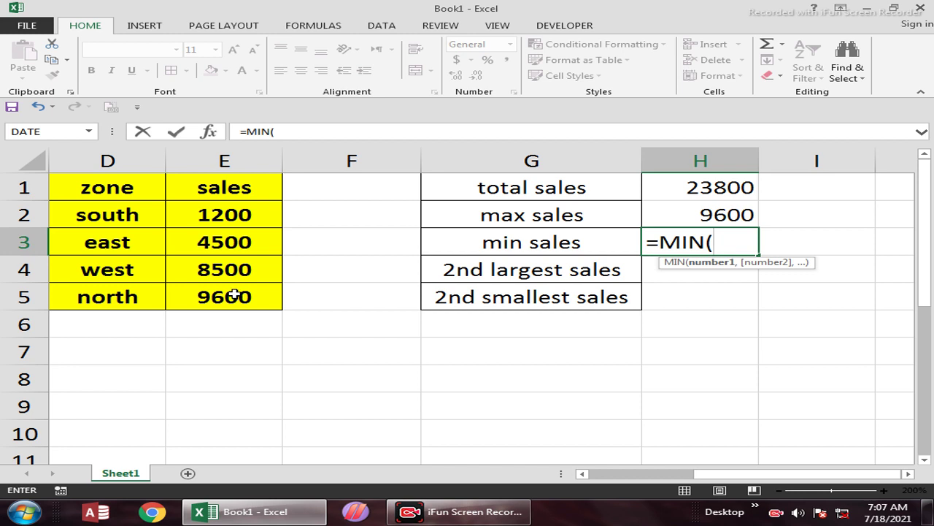
click(240, 218)
drag(241, 230, 233, 305)
text())
key(Return)
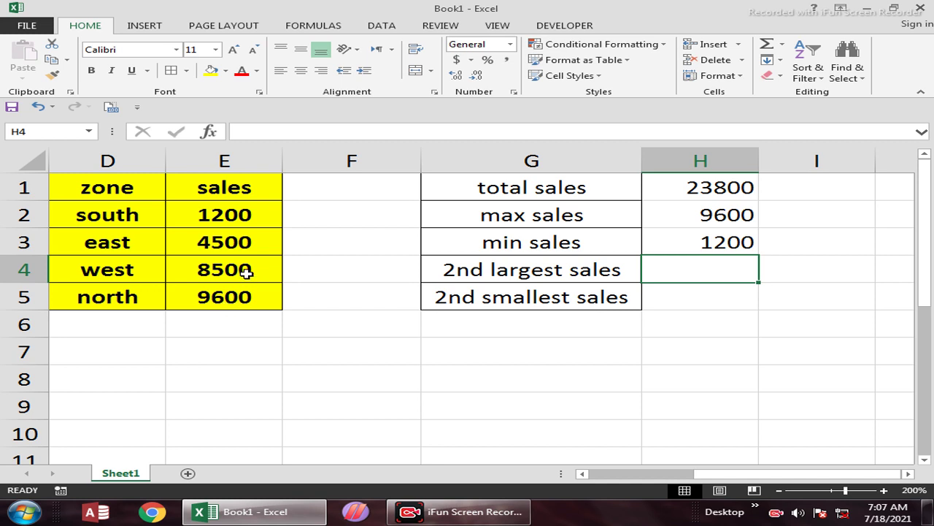
click(247, 275)
click(252, 213)
drag(240, 258, 238, 293)
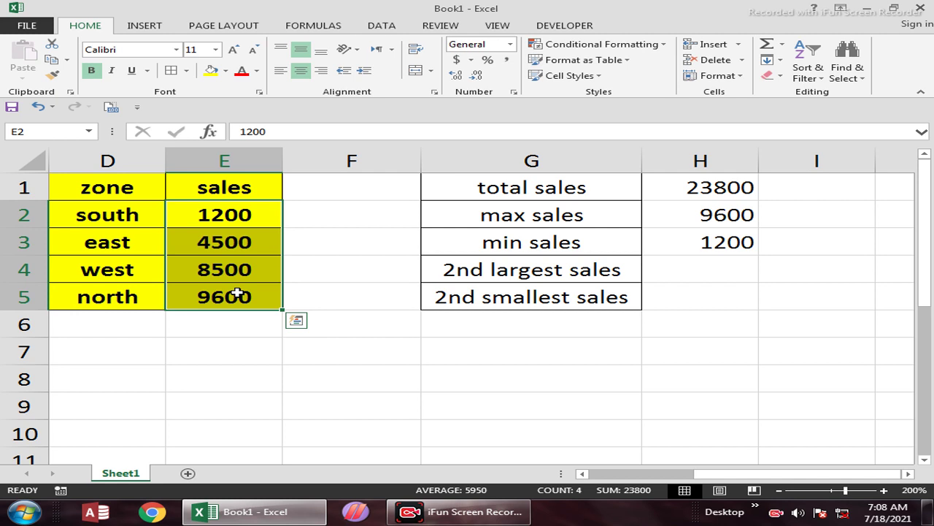
Step: Enter the formula =LARGE(E2:E5,2) in cell H4 to find the 2nd largest sales
click(699, 274)
text(=lar)
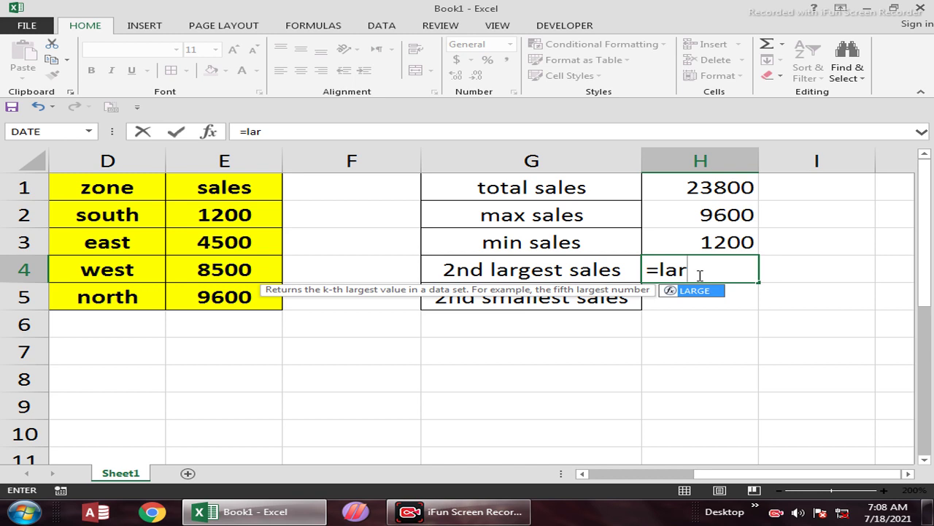
key(Tab)
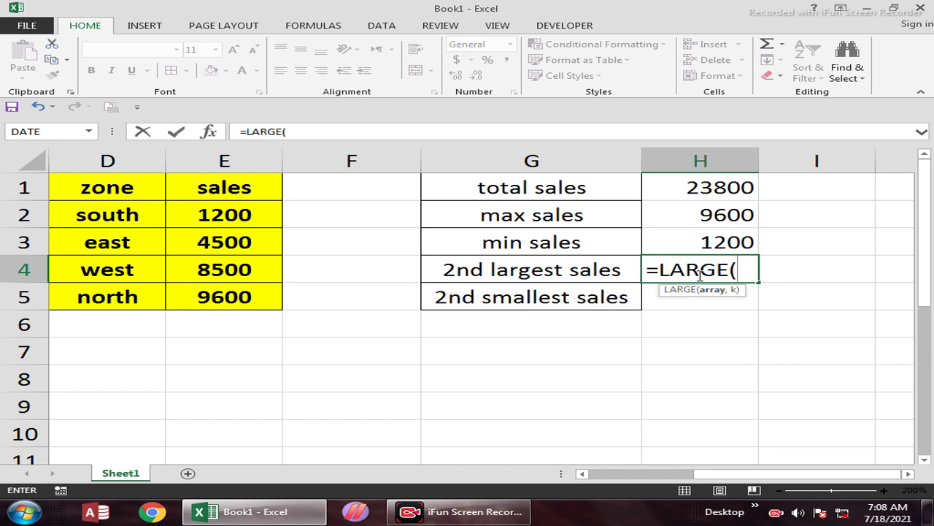
drag(223, 214, 223, 297)
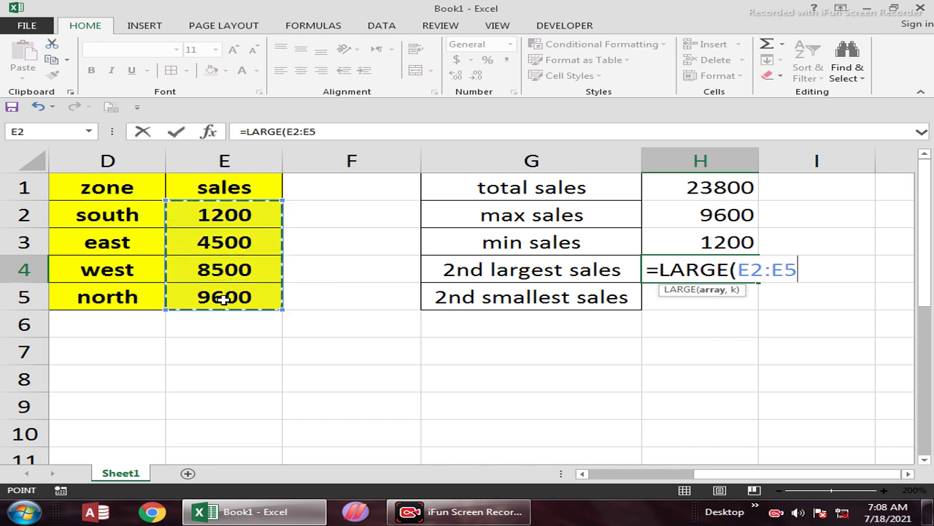
text(,)
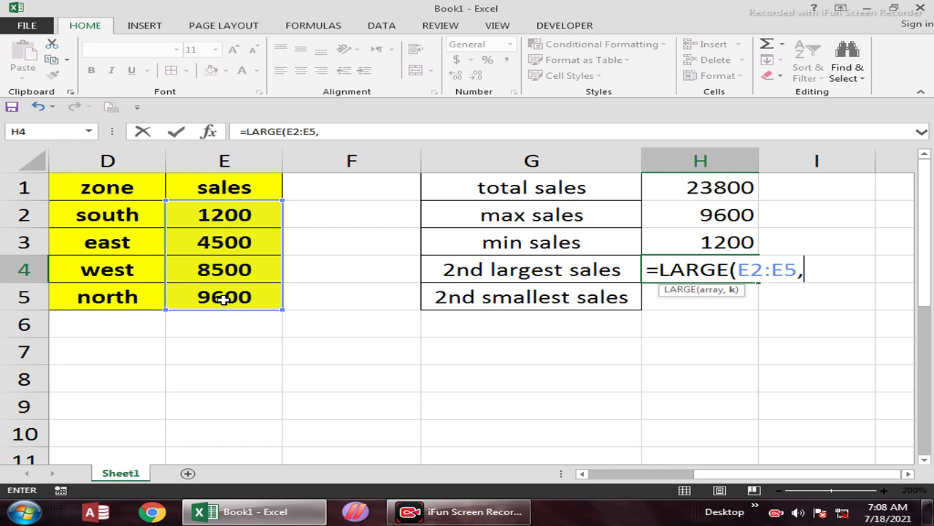
text(2))
key(Return)
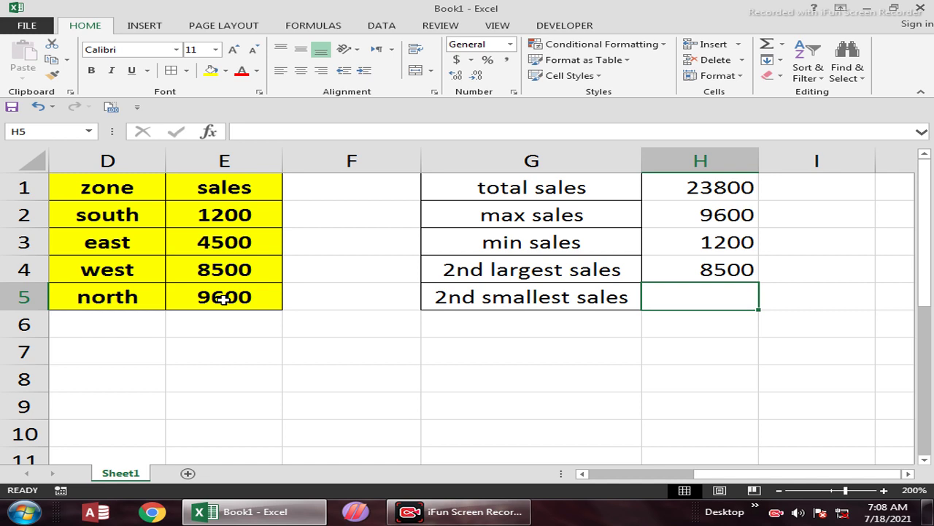
Step: Enter the formula =SMALL(E2:E5,2) in cell H5 to find the 2nd smallest sales
text(=sm)
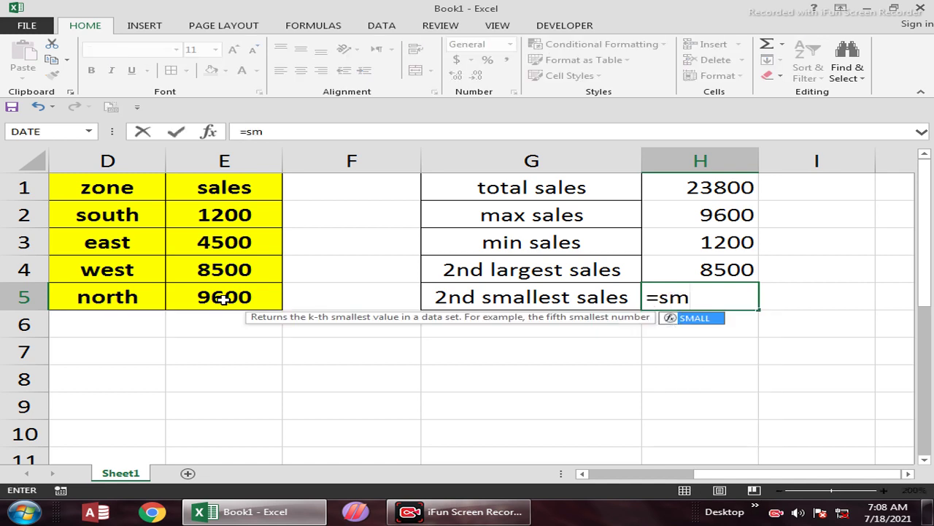
key(Tab)
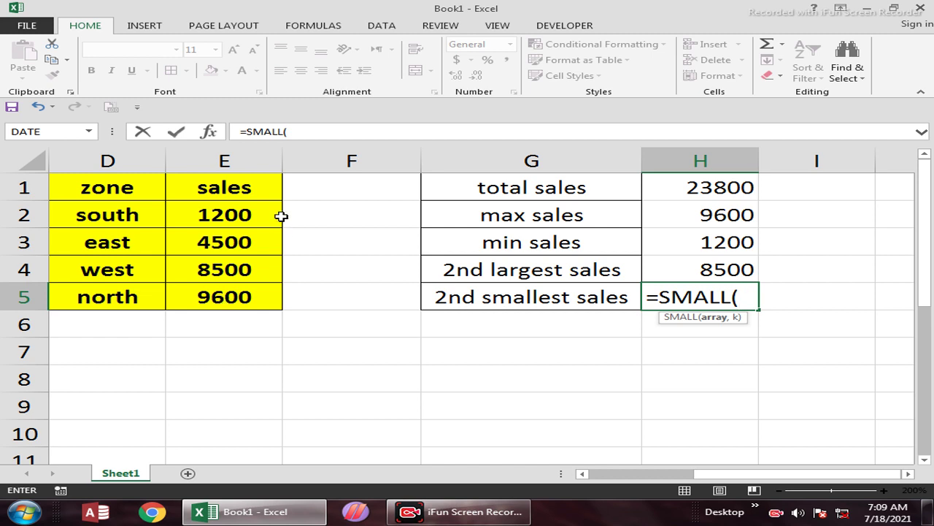
drag(265, 211, 264, 303)
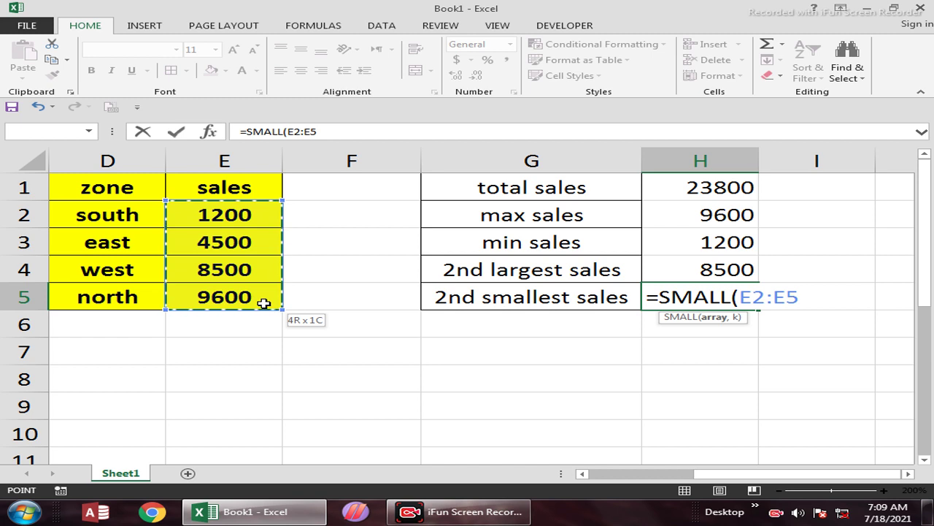
text(,2))
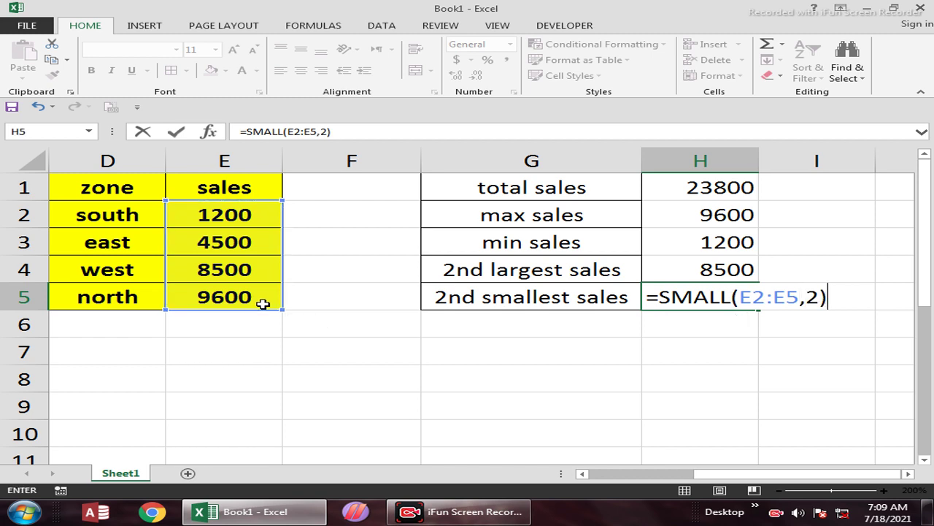
key(Return)
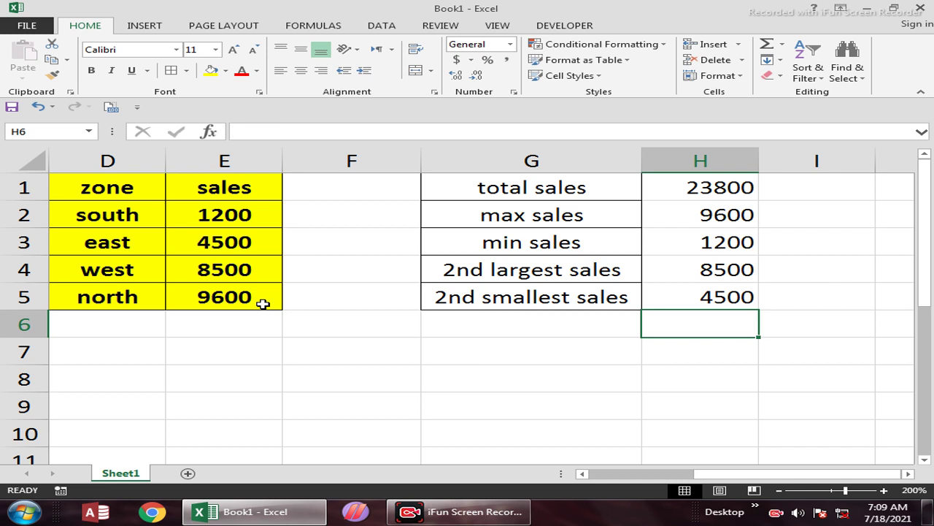
Step: Centre the summary range G1:H5 horizontally and vertically and apply all borders to it
drag(605, 196, 725, 302)
click(301, 48)
click(301, 71)
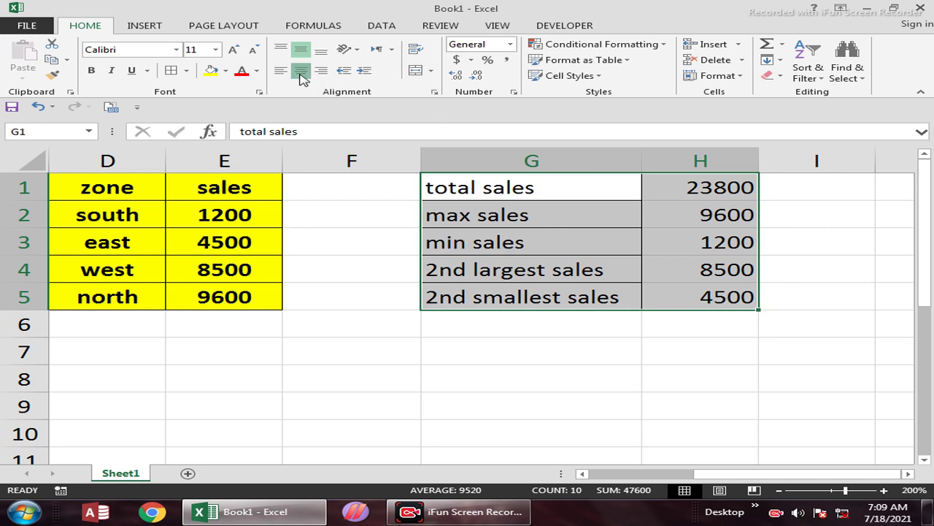
click(301, 71)
click(174, 70)
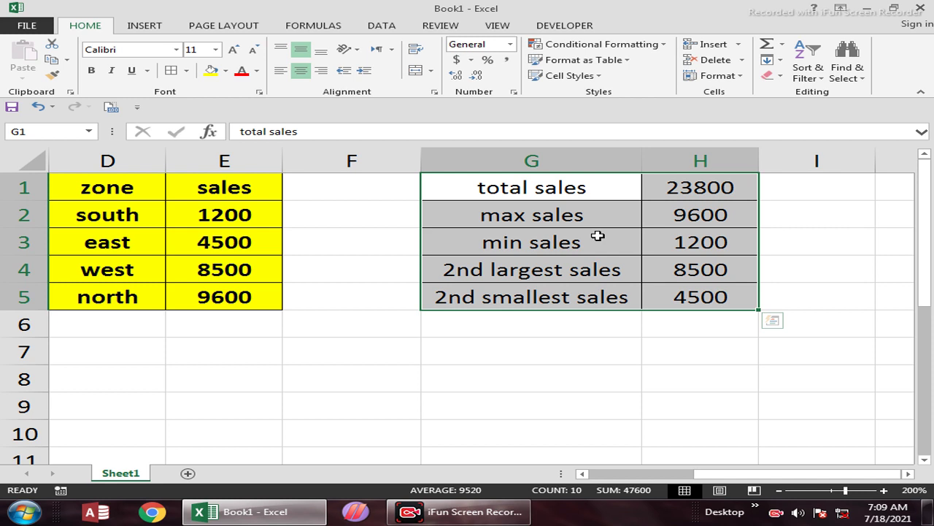
Step: Inspect the LARGE formula and its referenced range in the 2nd largest sales cell H4
click(734, 273)
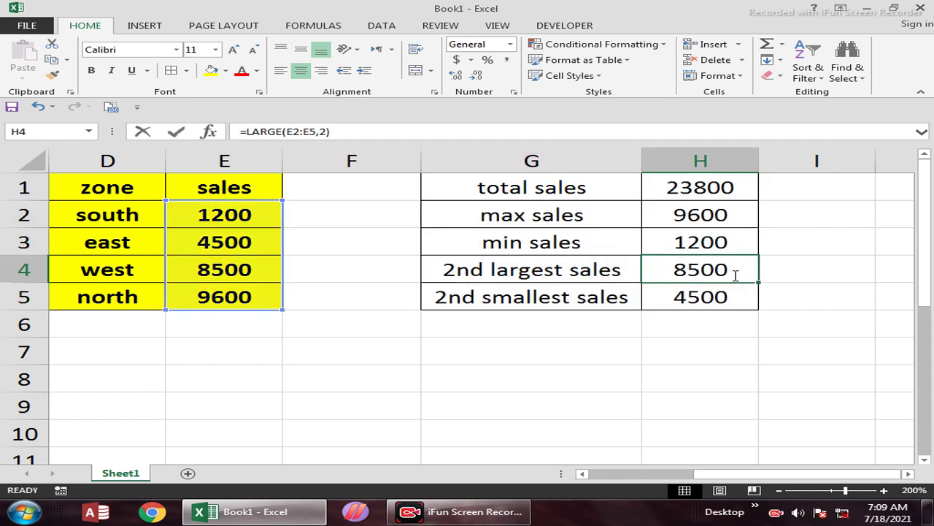
double_click(736, 271)
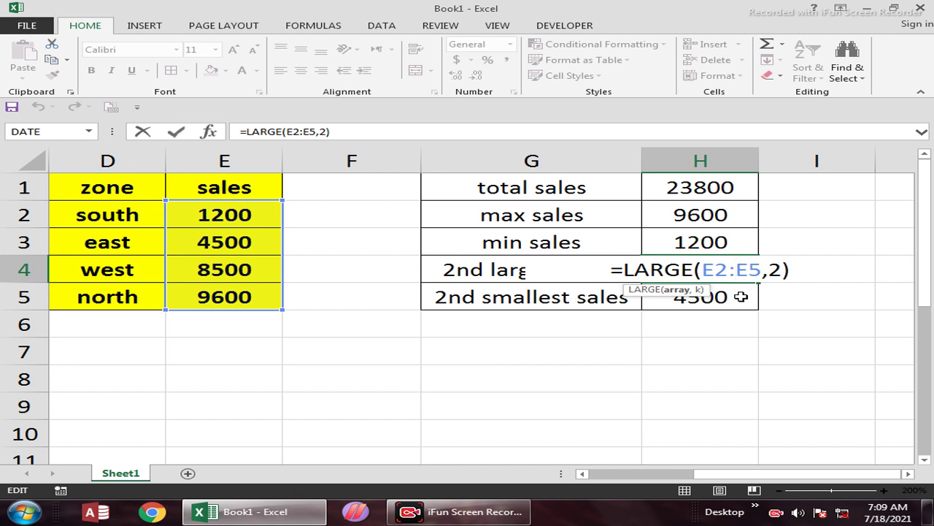
key(Return)
Step: Set the east zone's sales in cell E3 to 9800
key(Up)
key(Up)
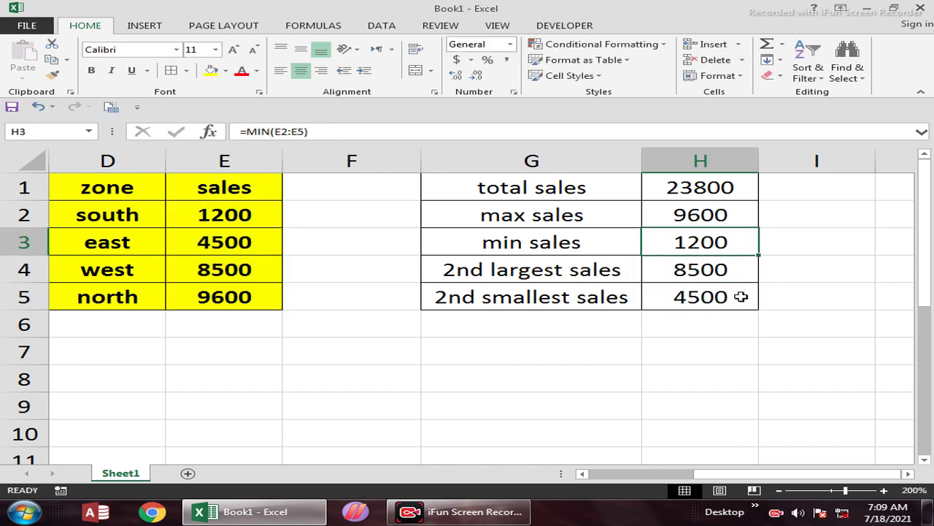
key(Left)
key(Left)
key(Left)
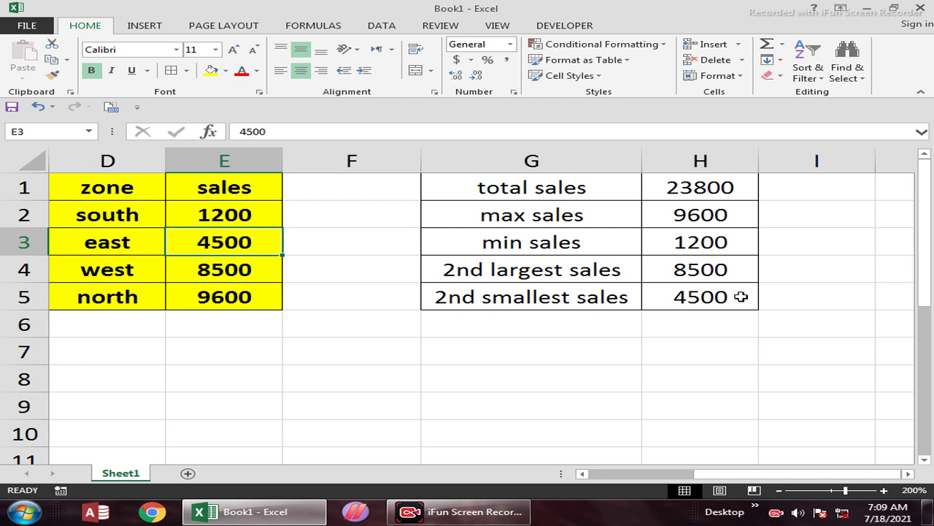
text(9800)
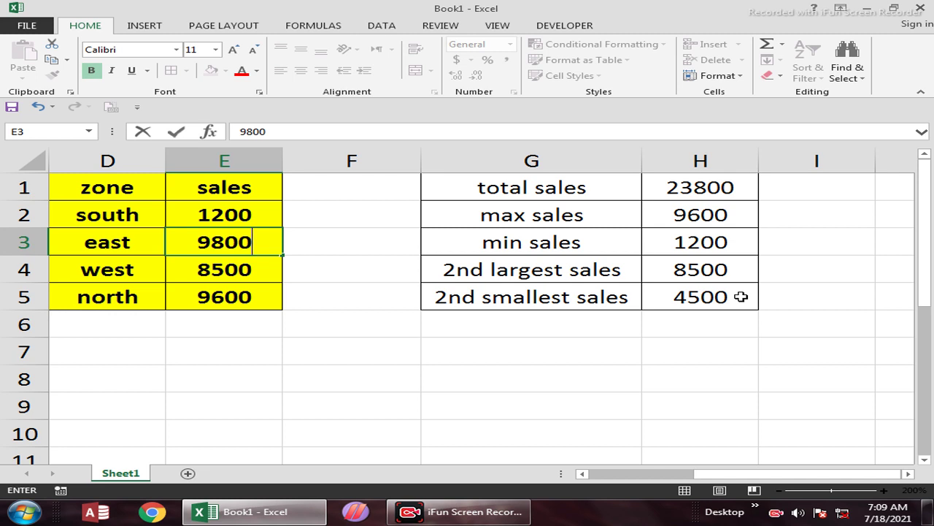
key(Return)
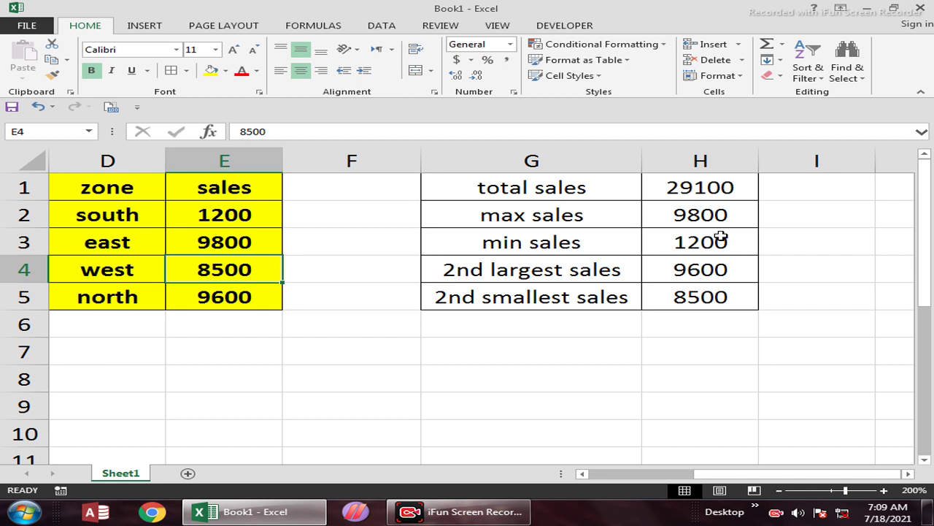
Step: Make the labels and results in the summary range G1:H5 bold
click(707, 191)
drag(675, 309, 474, 293)
click(92, 71)
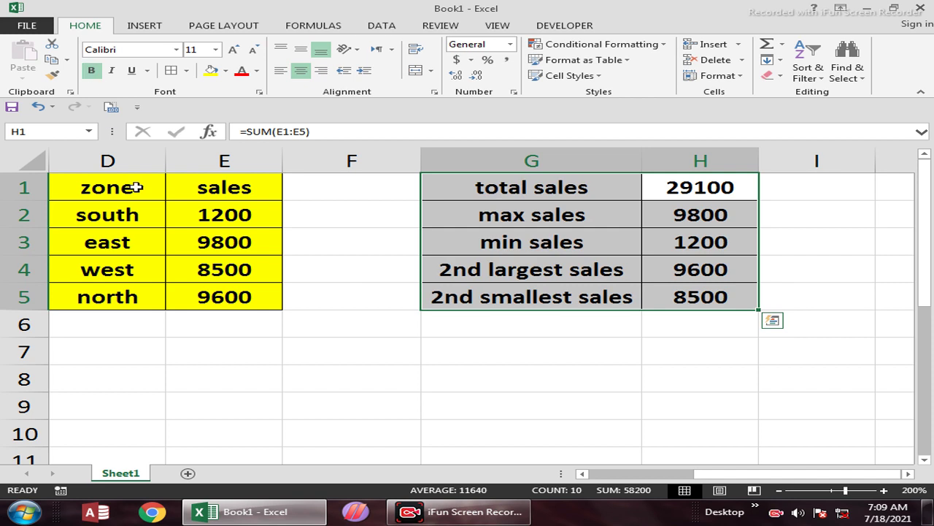